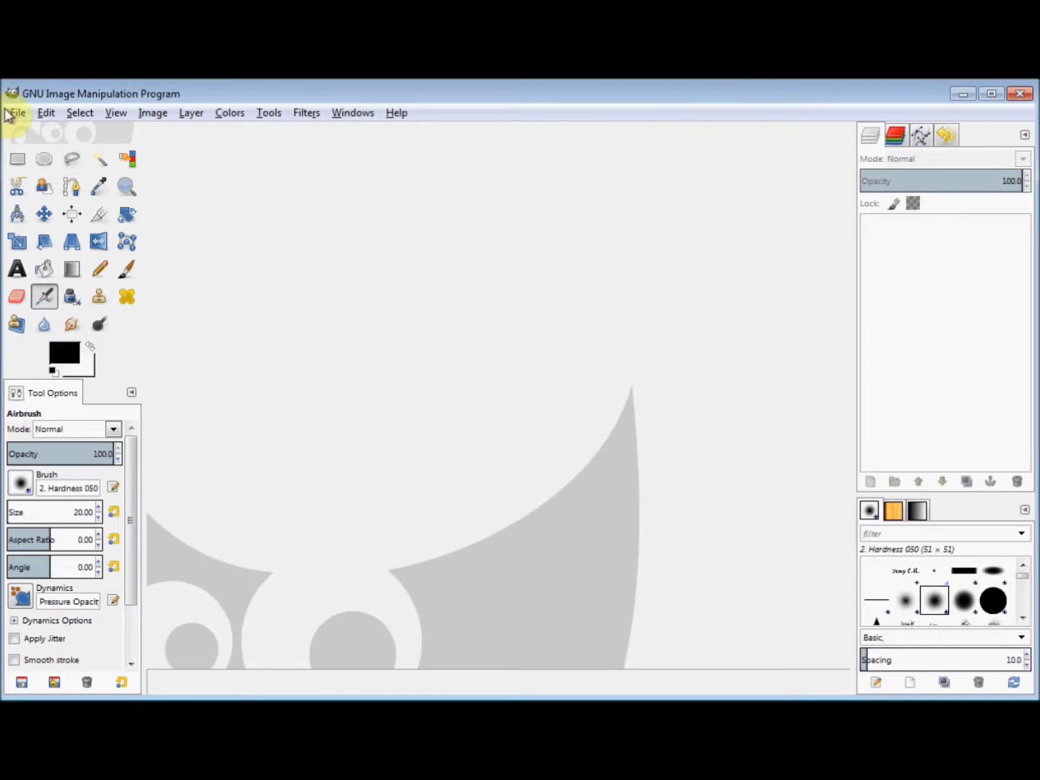
- Open the photo "for framed silhoutte.jpg" and add an alpha channel to its layer
click(32, 169)
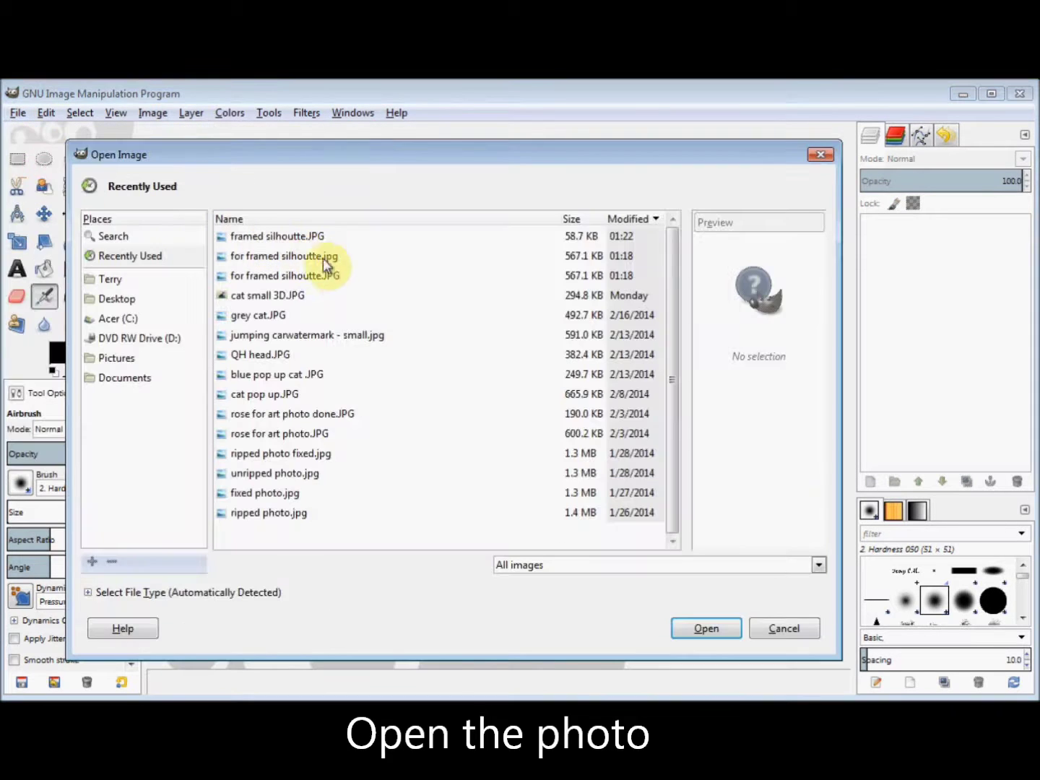
double_click(315, 258)
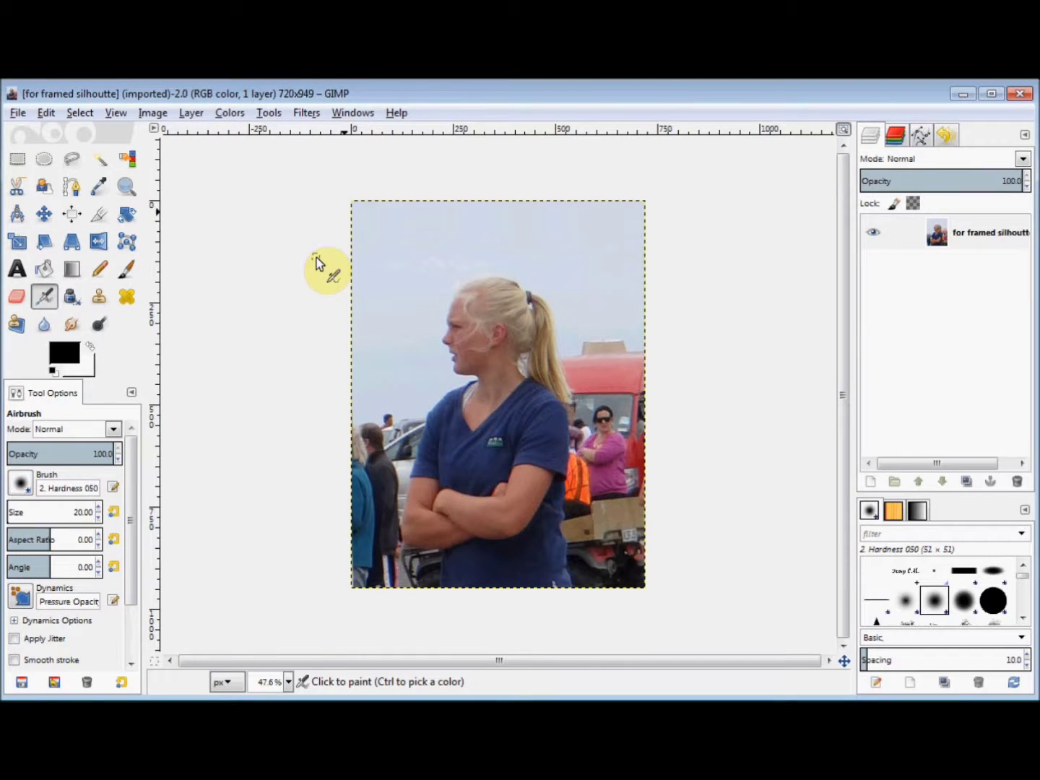
right_click(906, 238)
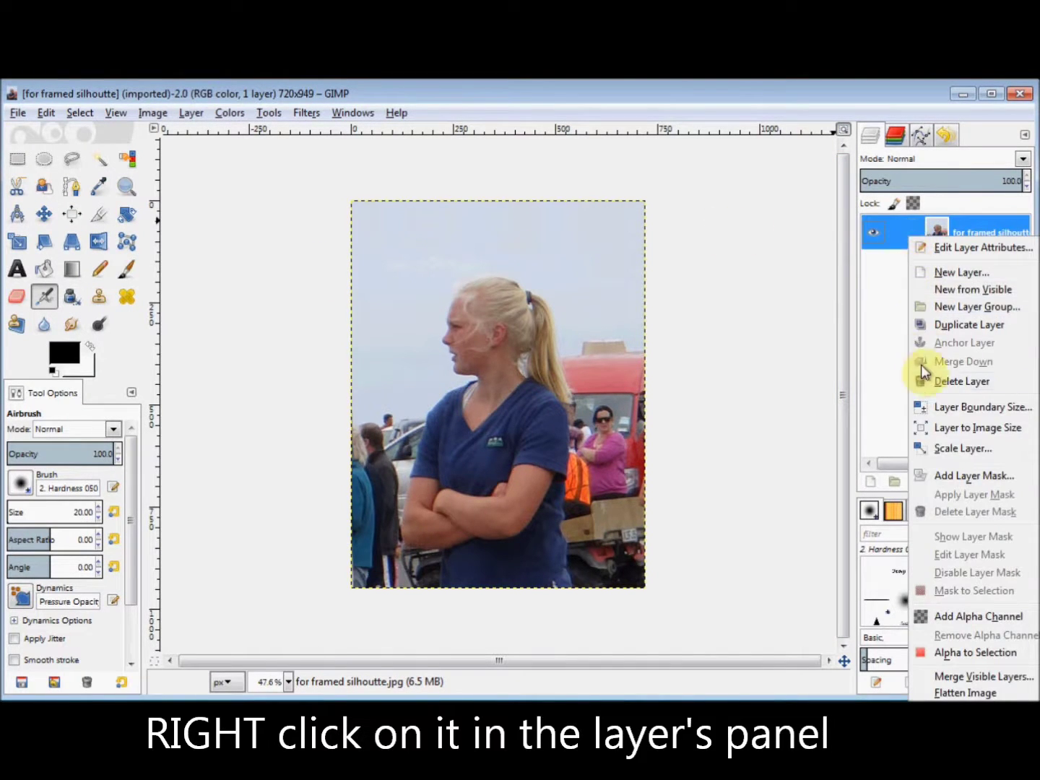
click(938, 618)
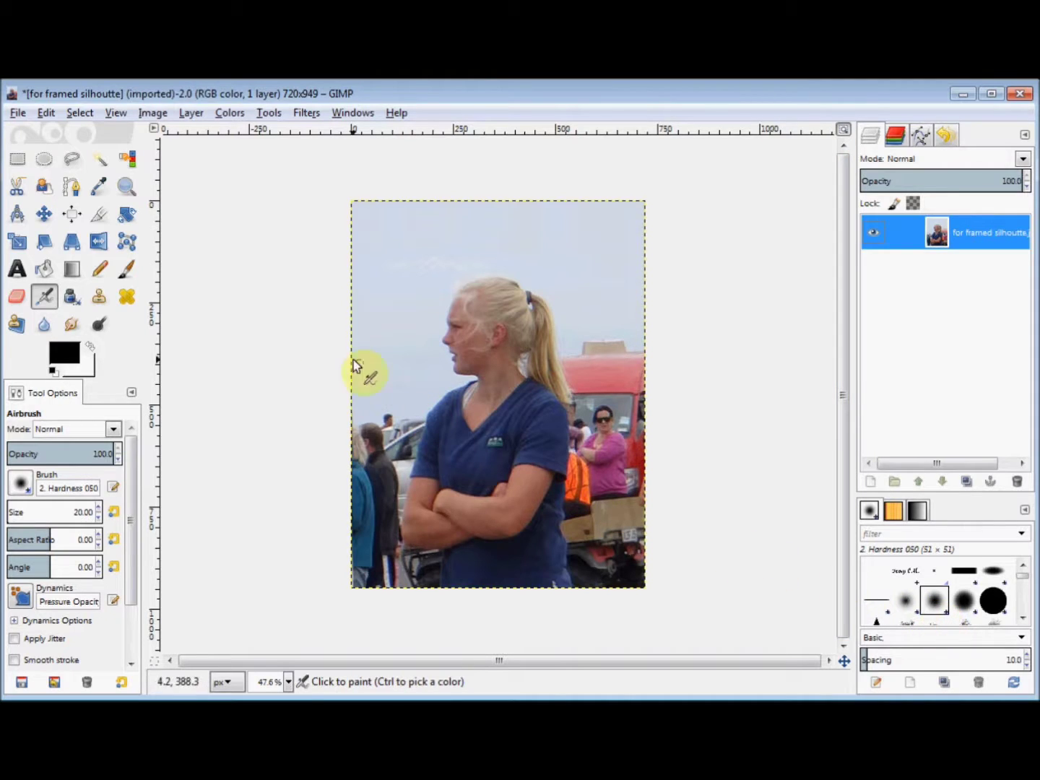
- Set up the Free Select tool with feathered edges at a radius of 5 for outlining the woman's head
click(127, 186)
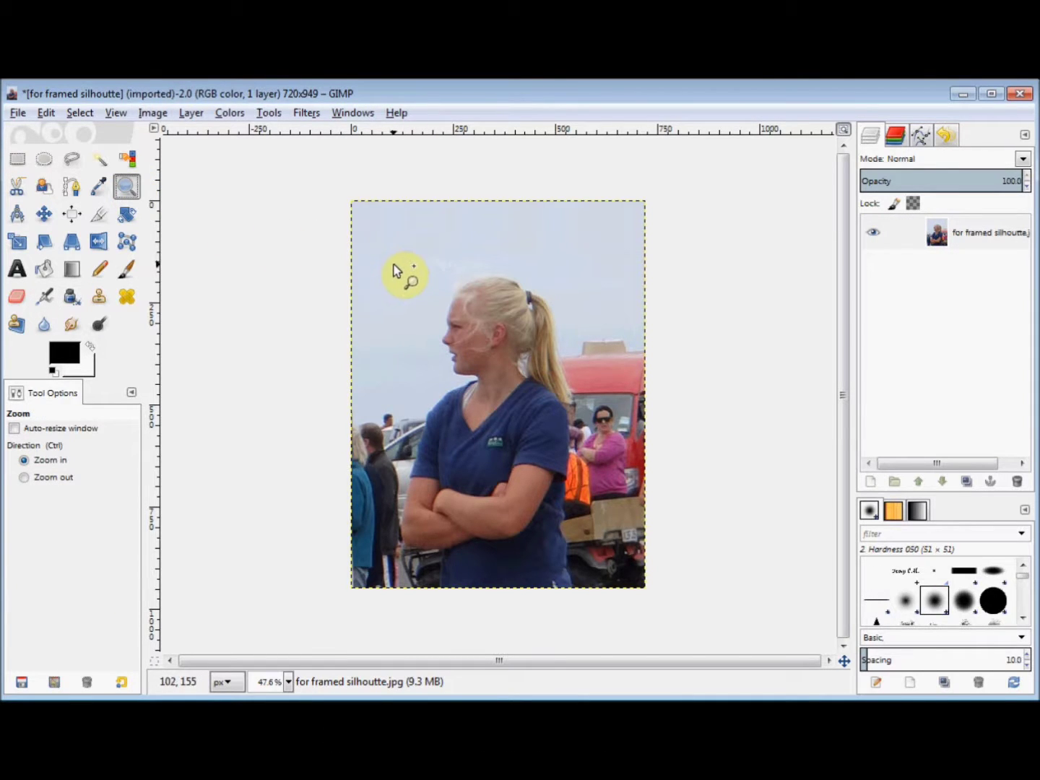
drag(393, 268, 612, 437)
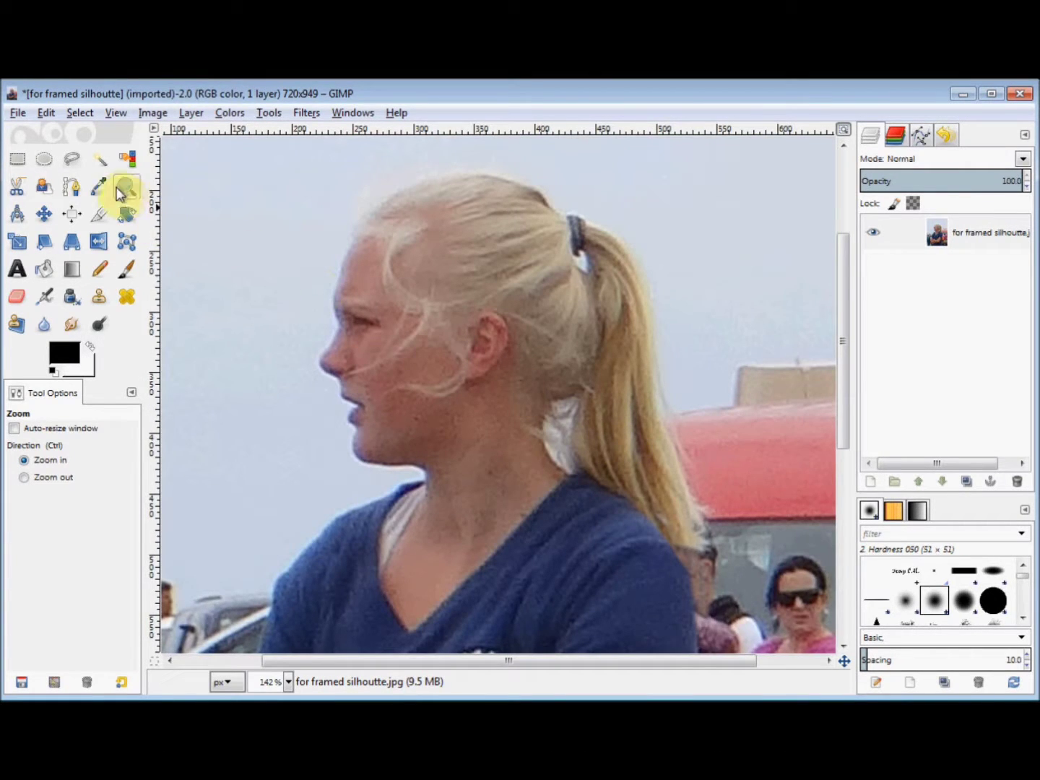
click(74, 159)
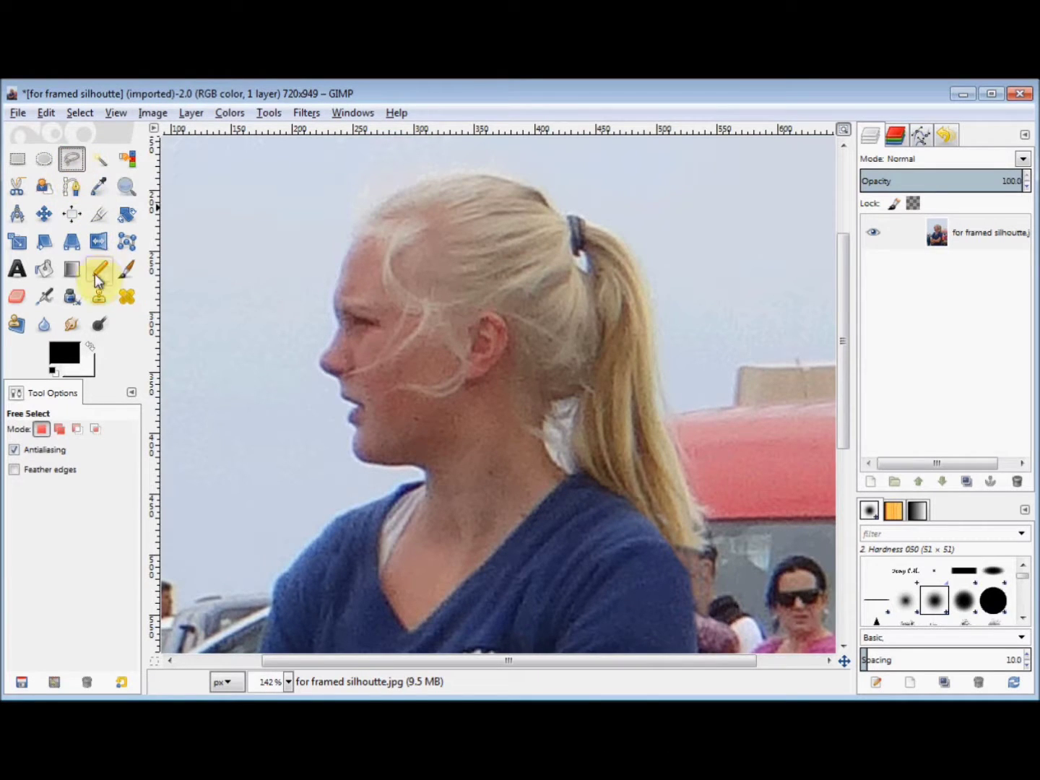
click(58, 472)
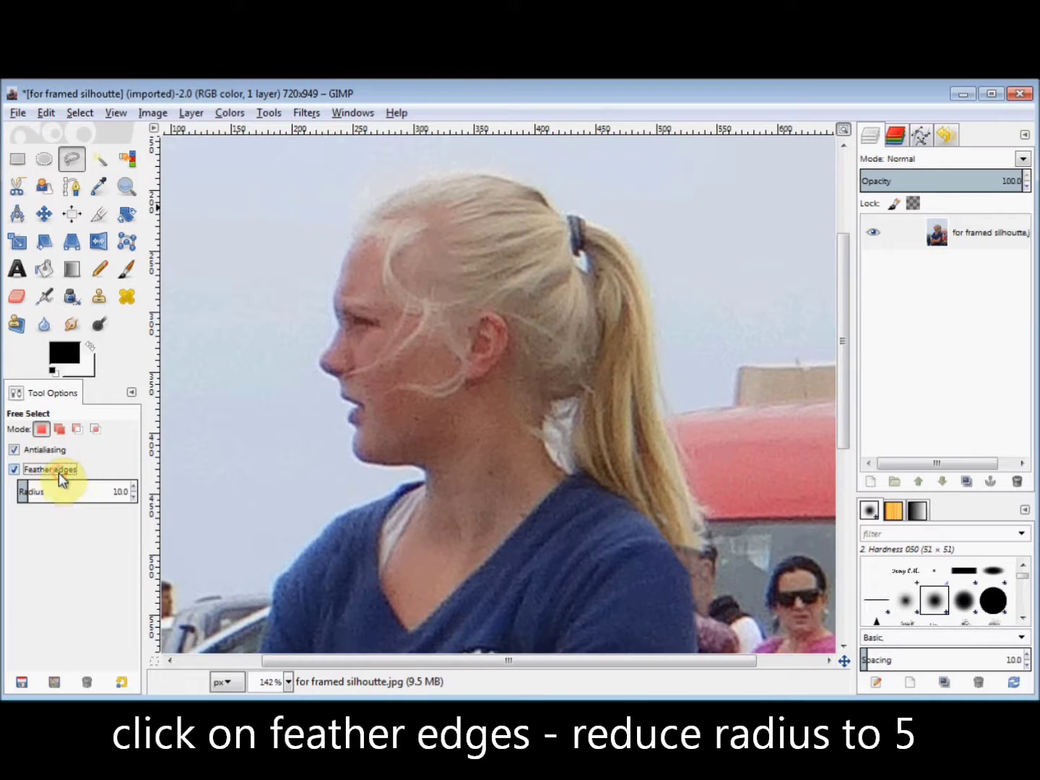
click(133, 499)
click(133, 499)
click(133, 499)
click(133, 499)
click(132, 499)
- Start a free selection outline at the front shoulder, following the neck, chin and face up to the front hairline
click(277, 582)
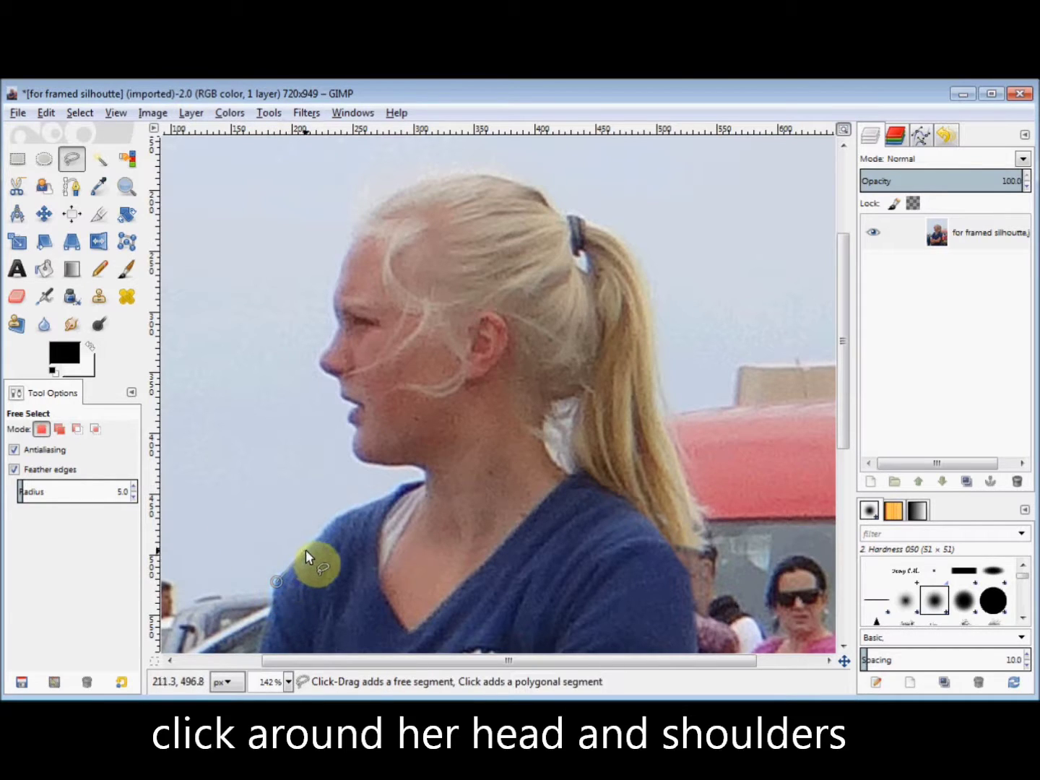
click(306, 550)
click(343, 515)
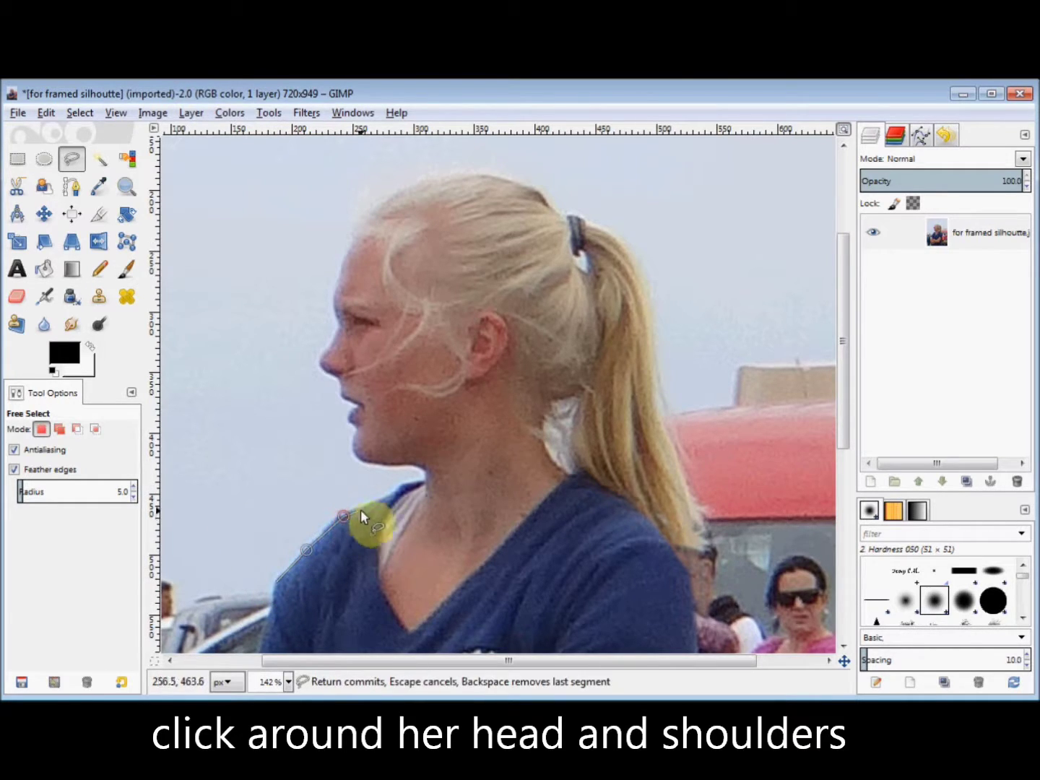
click(420, 486)
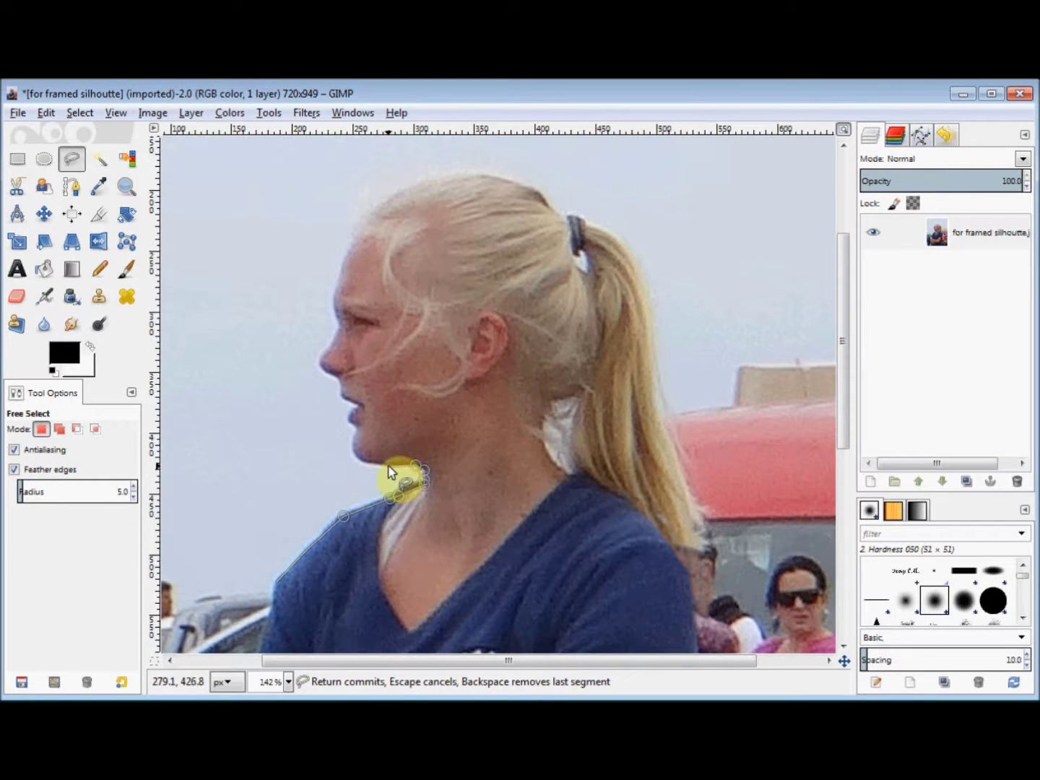
click(357, 459)
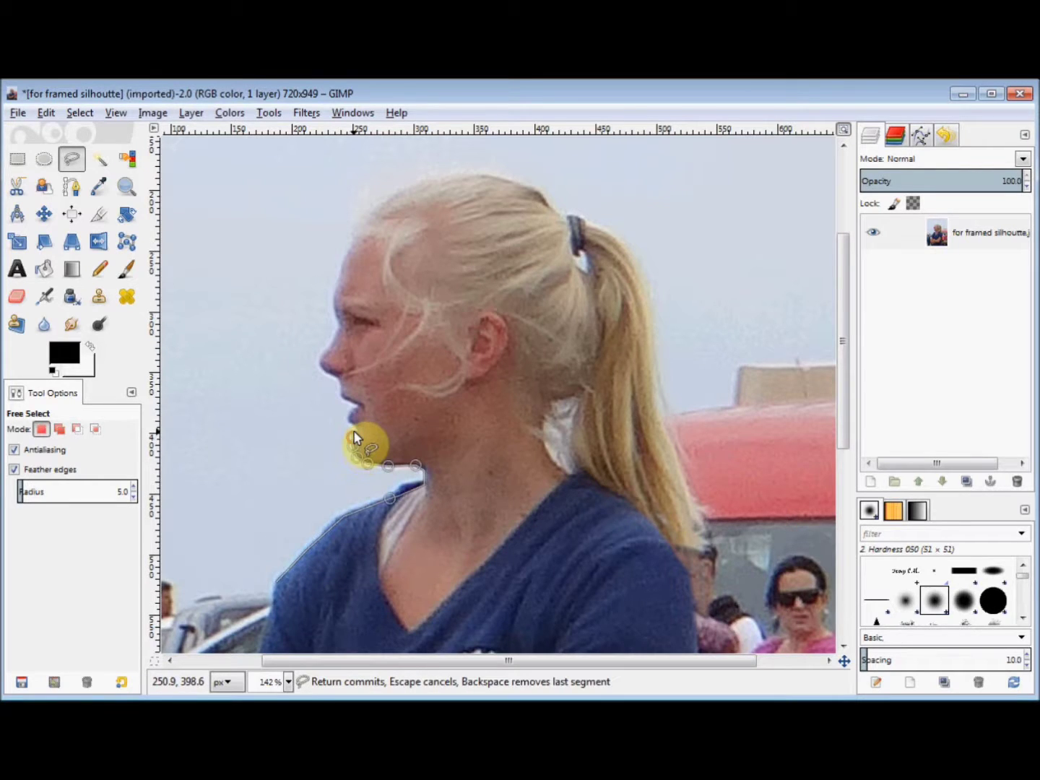
mouse_move(350, 426)
mouse_down()
mouse_move(343, 381)
mouse_move(322, 362)
mouse_move(339, 330)
mouse_move(335, 293)
mouse_move(363, 224)
mouse_move(414, 184)
mouse_up()
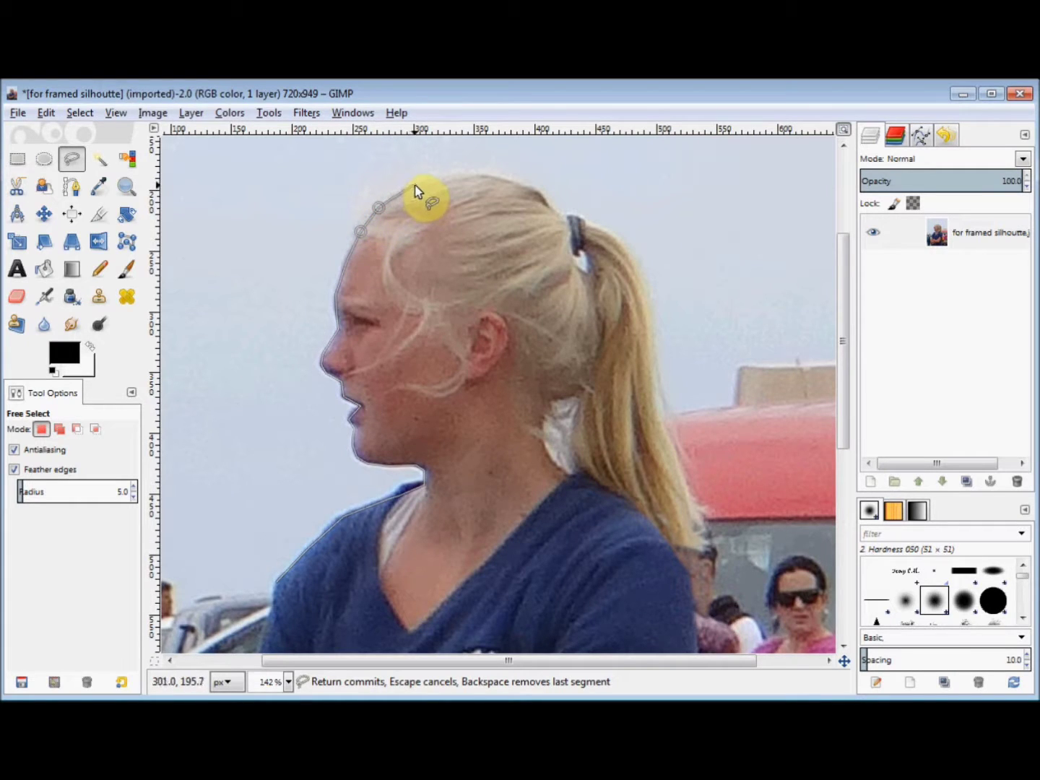
- Continue the selection outline over the top of the head to the hair tie
click(462, 175)
click(500, 179)
click(528, 188)
click(554, 208)
click(565, 215)
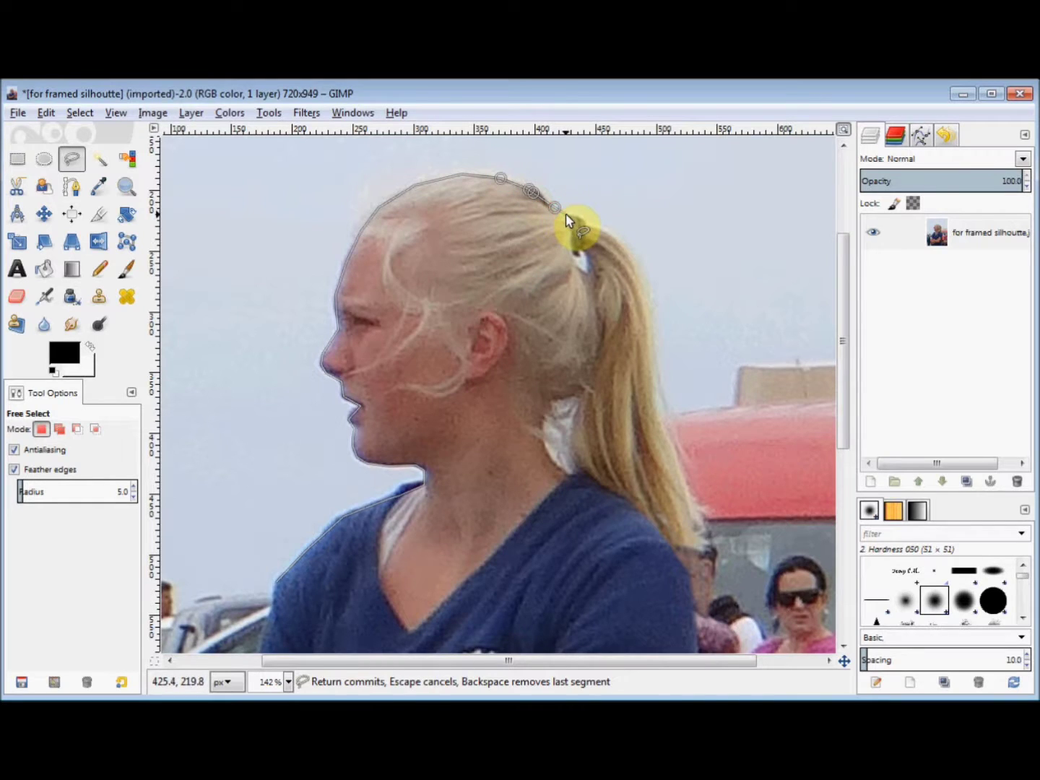
- Extend the selection outline down the outer edge of the ponytail and around its wispy tip
click(612, 233)
click(630, 252)
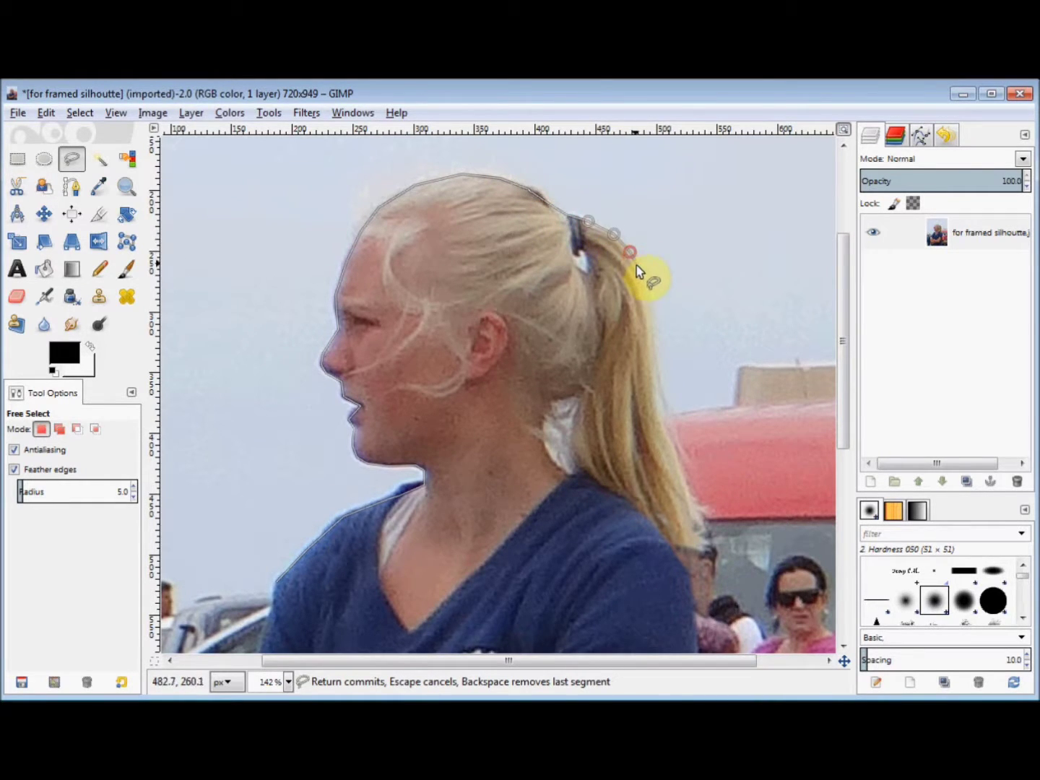
click(642, 277)
click(650, 319)
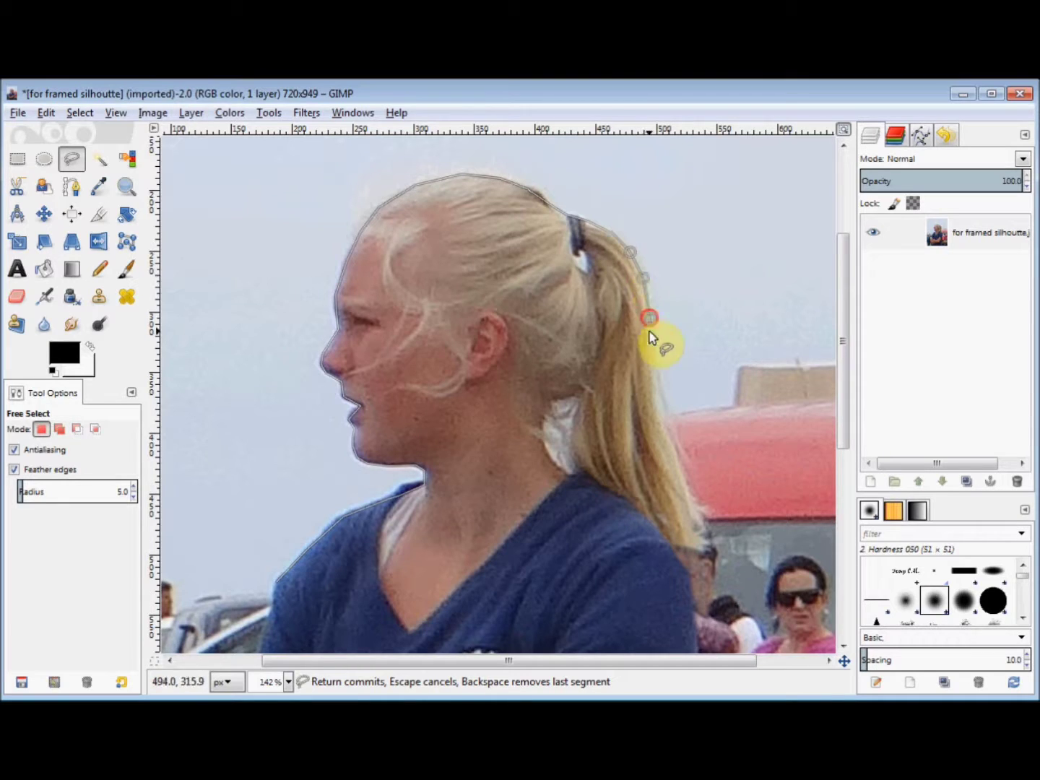
click(651, 363)
click(659, 417)
click(670, 449)
click(686, 482)
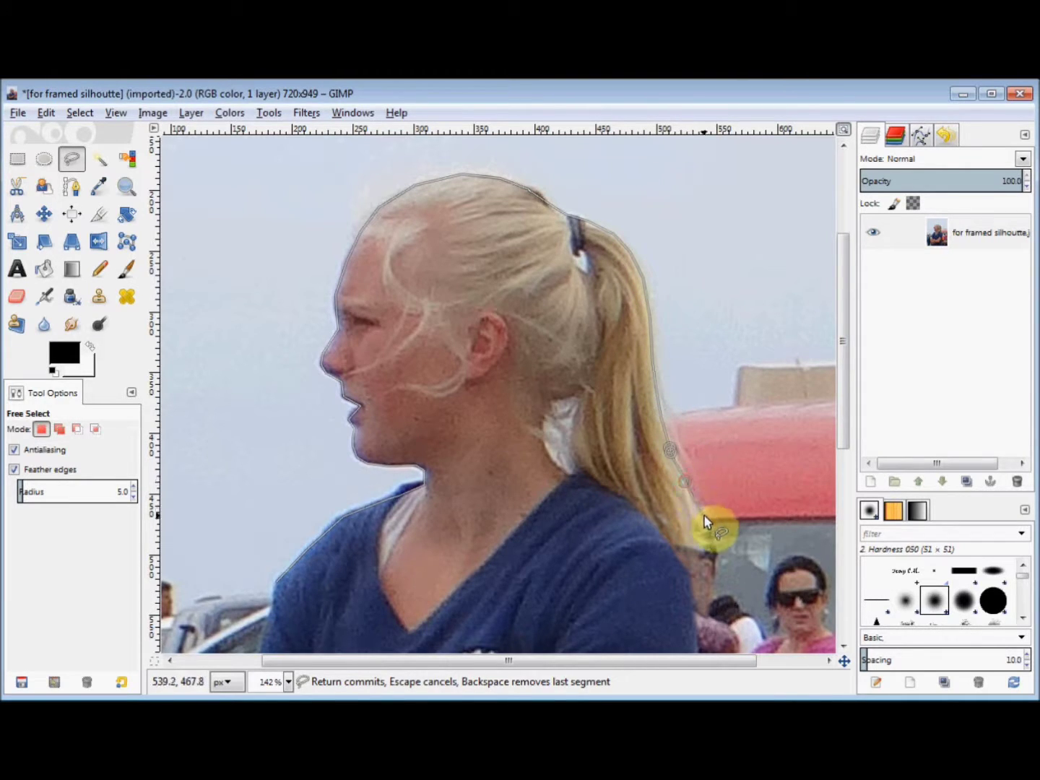
click(710, 520)
click(679, 511)
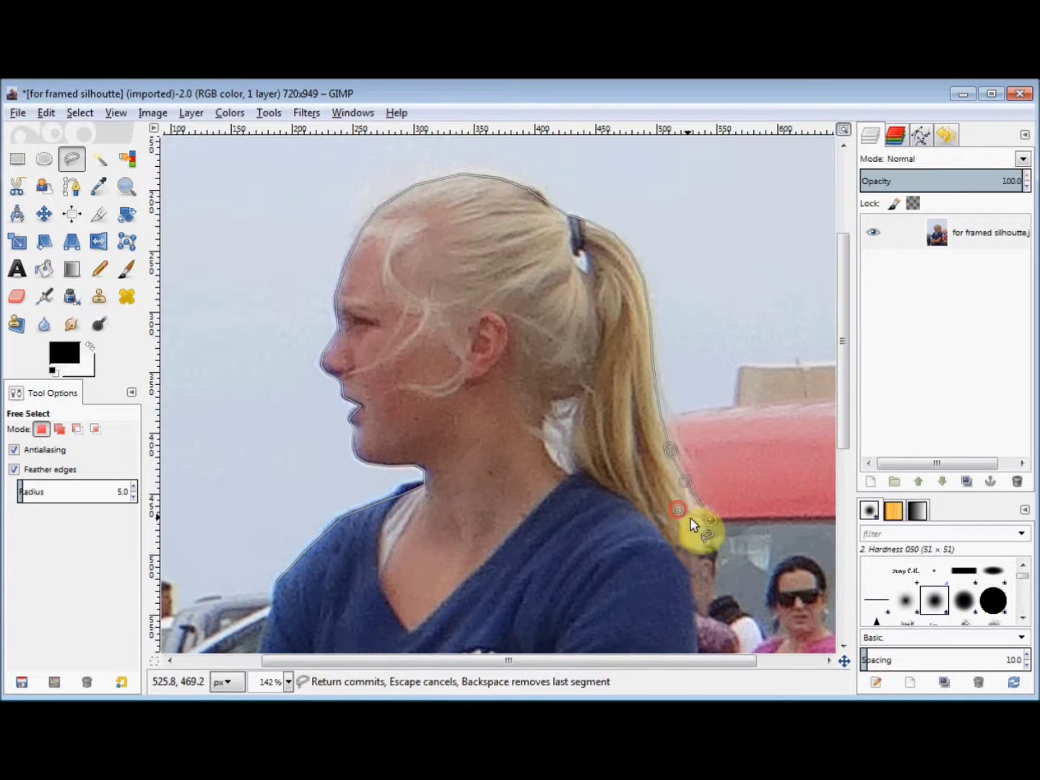
click(709, 539)
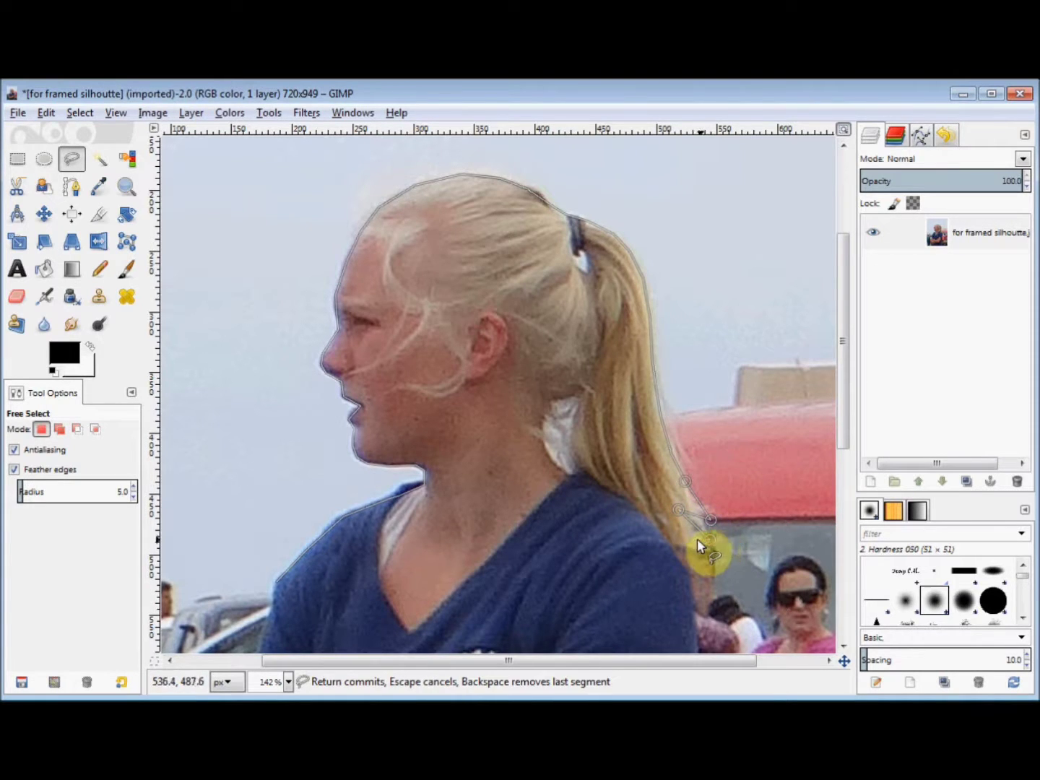
- Outline the back shoulder, continue down and across below the folded arms, and close the selection at its starting point
click(649, 520)
click(661, 534)
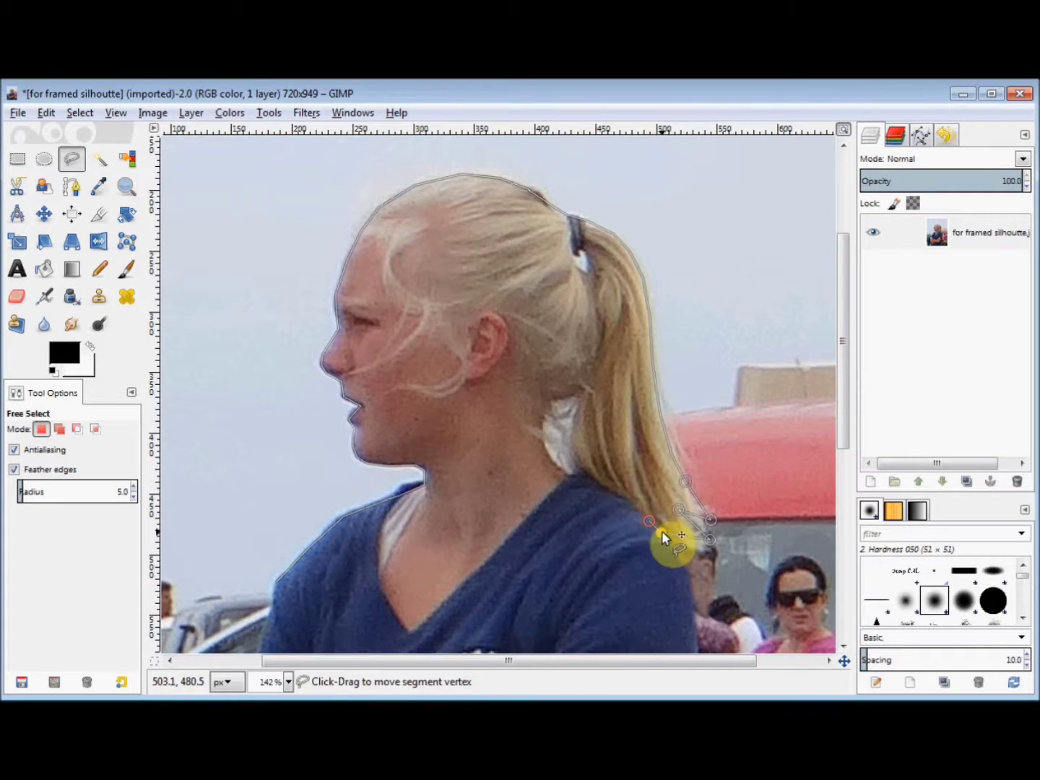
click(674, 550)
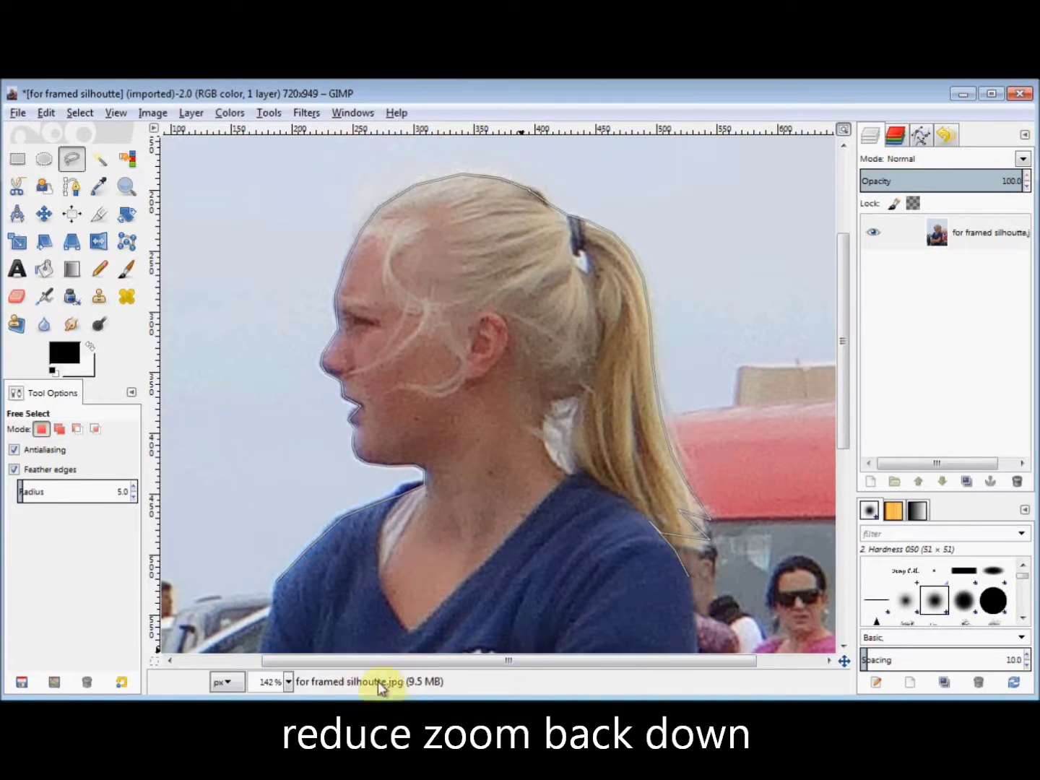
click(288, 681)
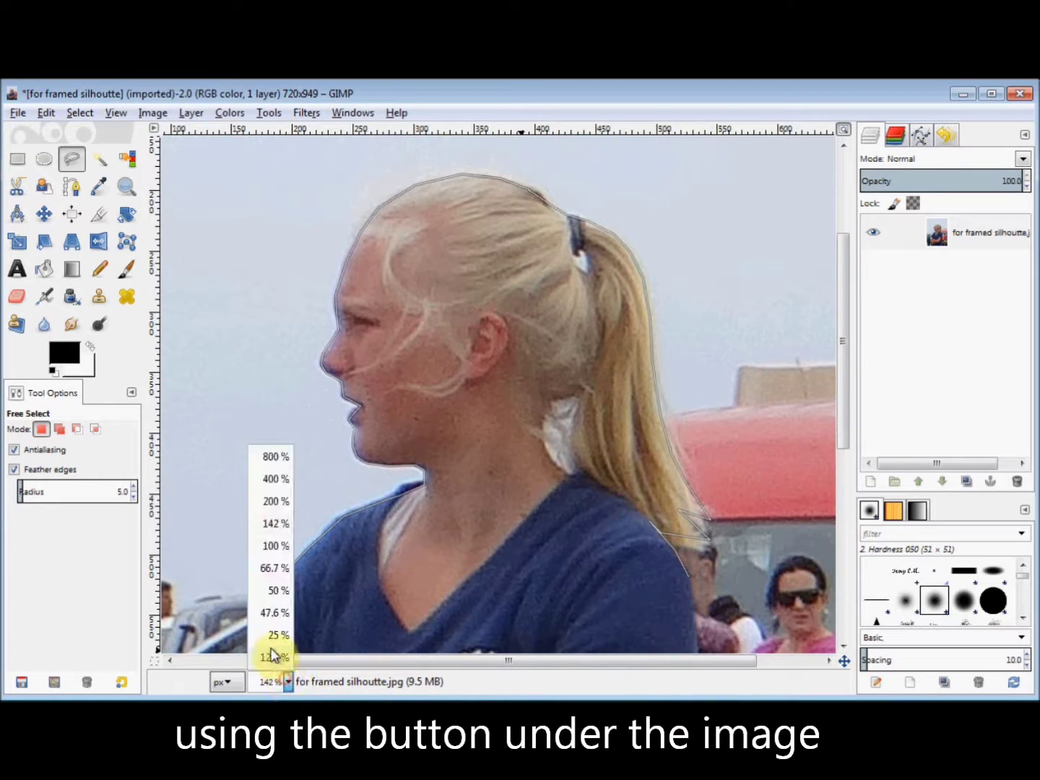
click(273, 592)
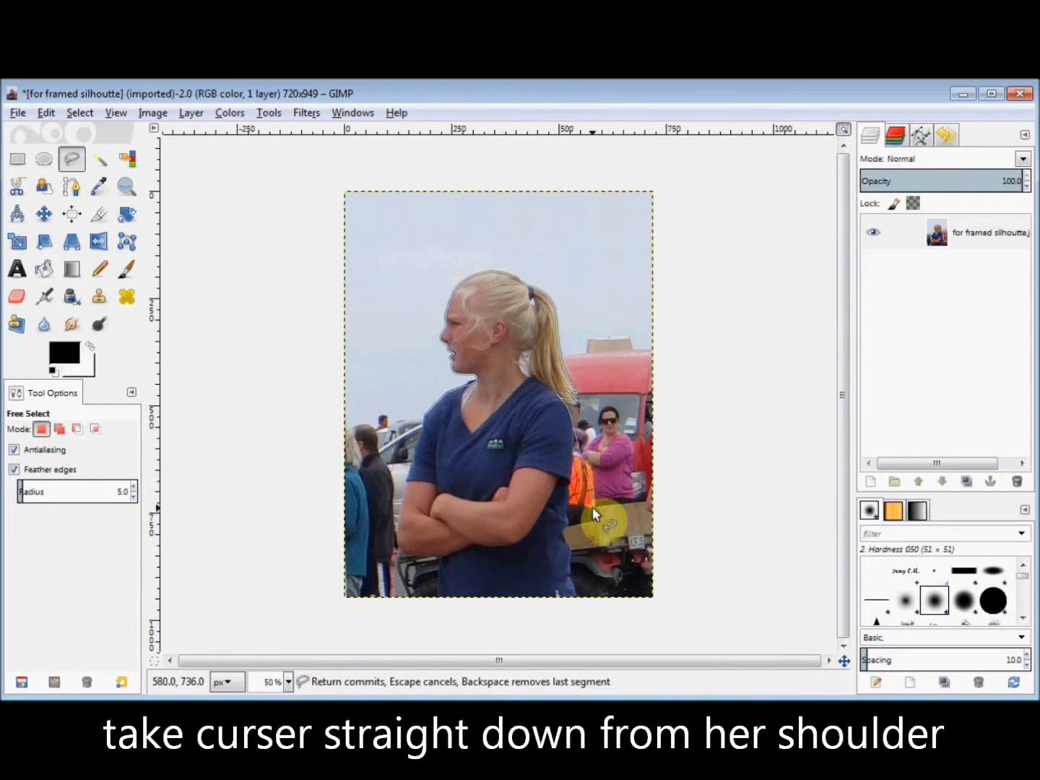
click(588, 555)
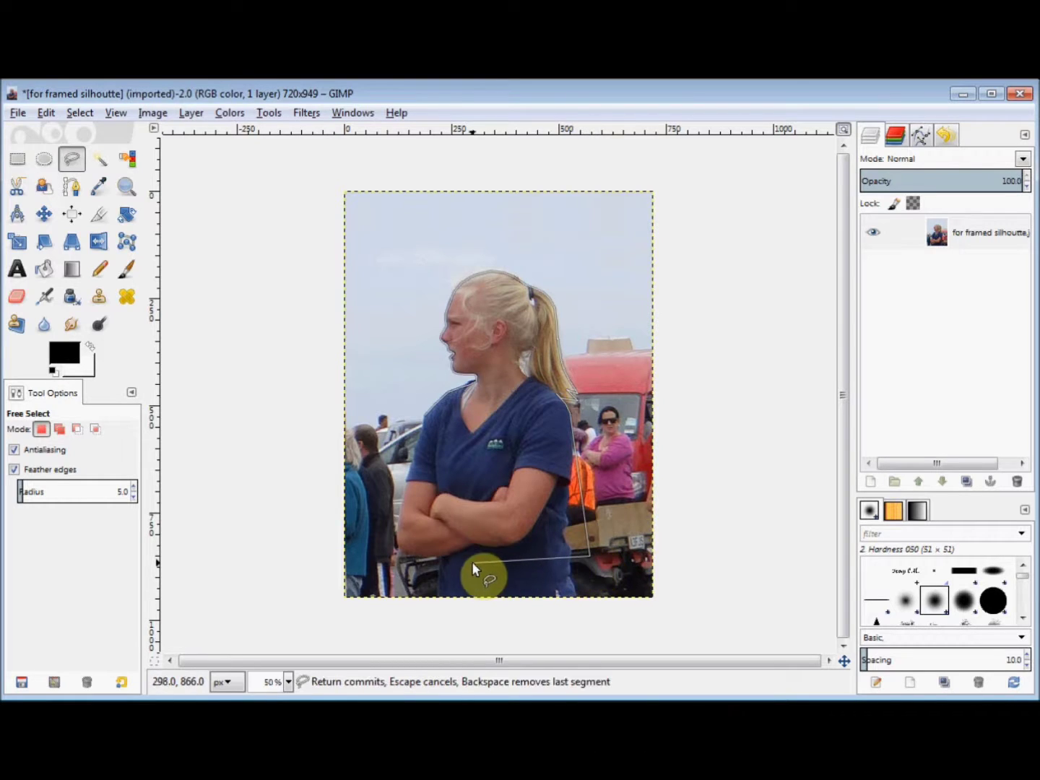
click(417, 562)
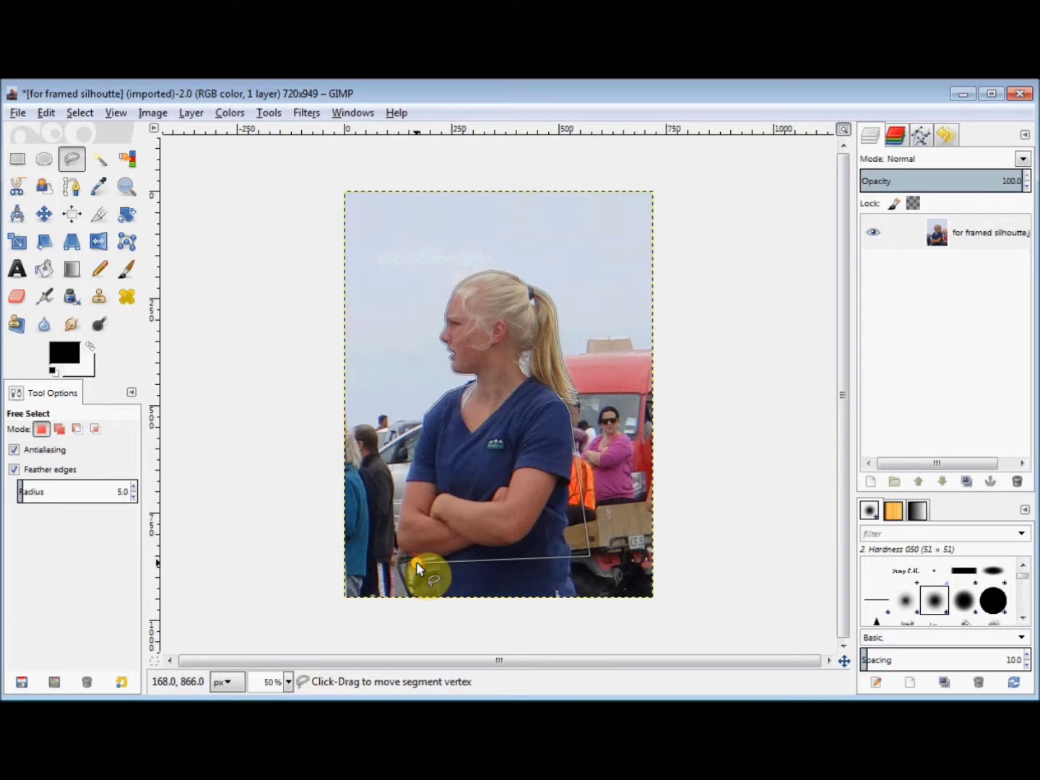
click(421, 423)
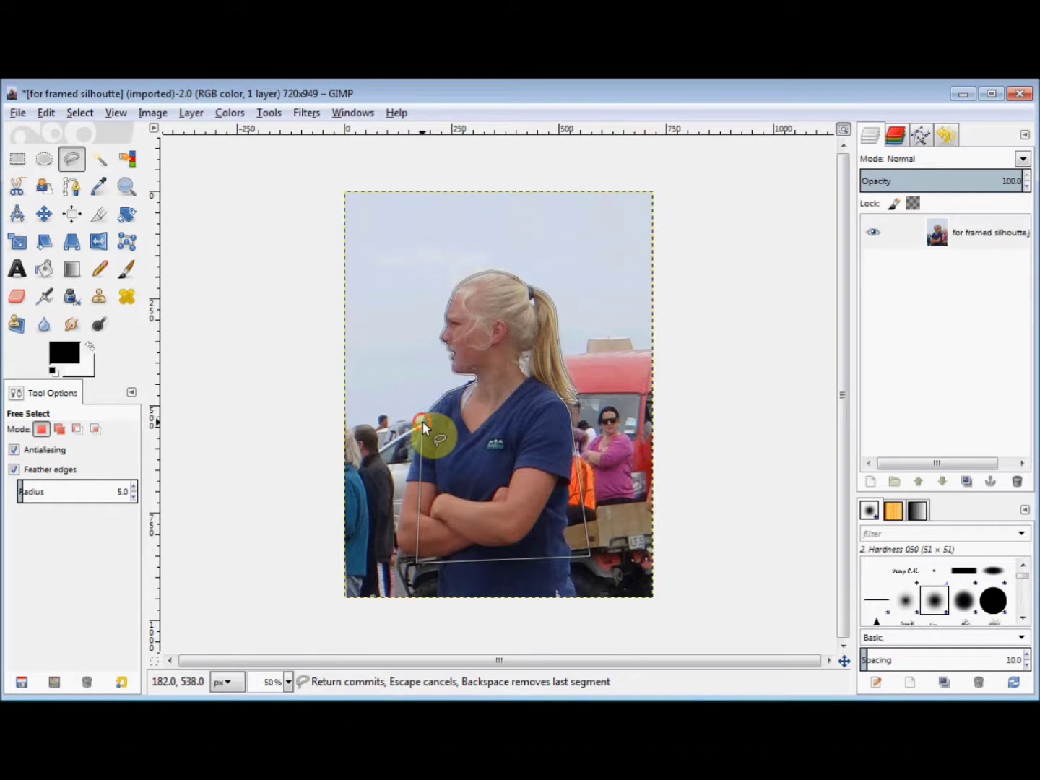
click(424, 413)
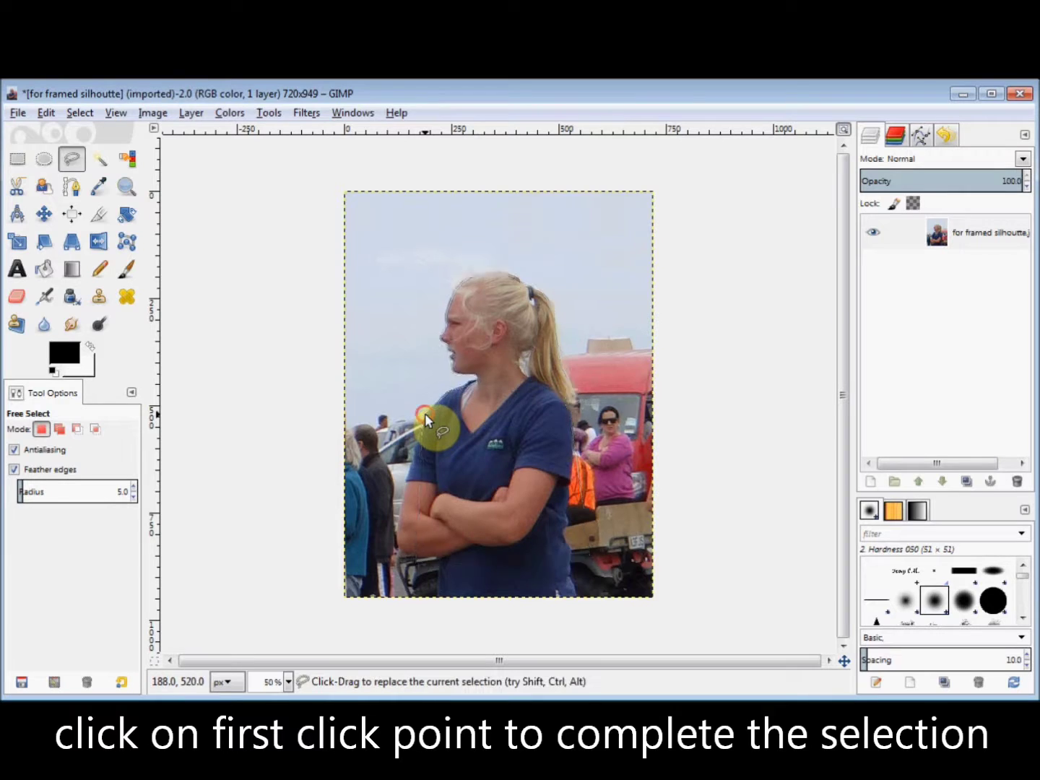
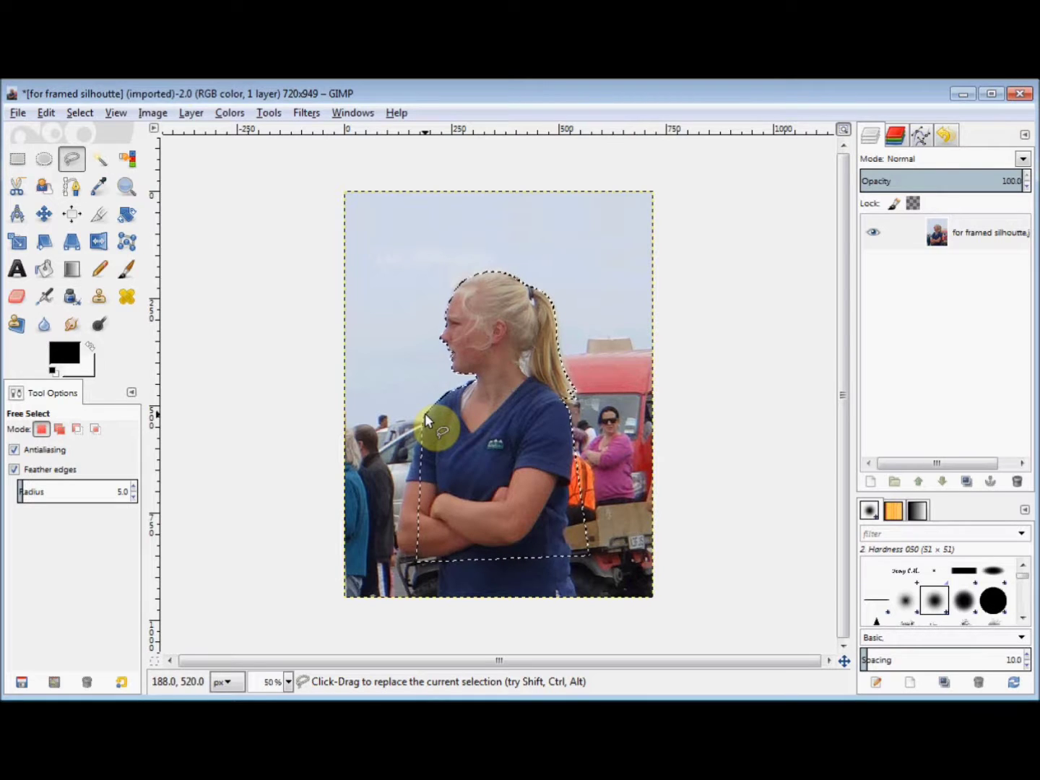
- Invert the selection, delete the background around the woman, and deselect everything
click(80, 113)
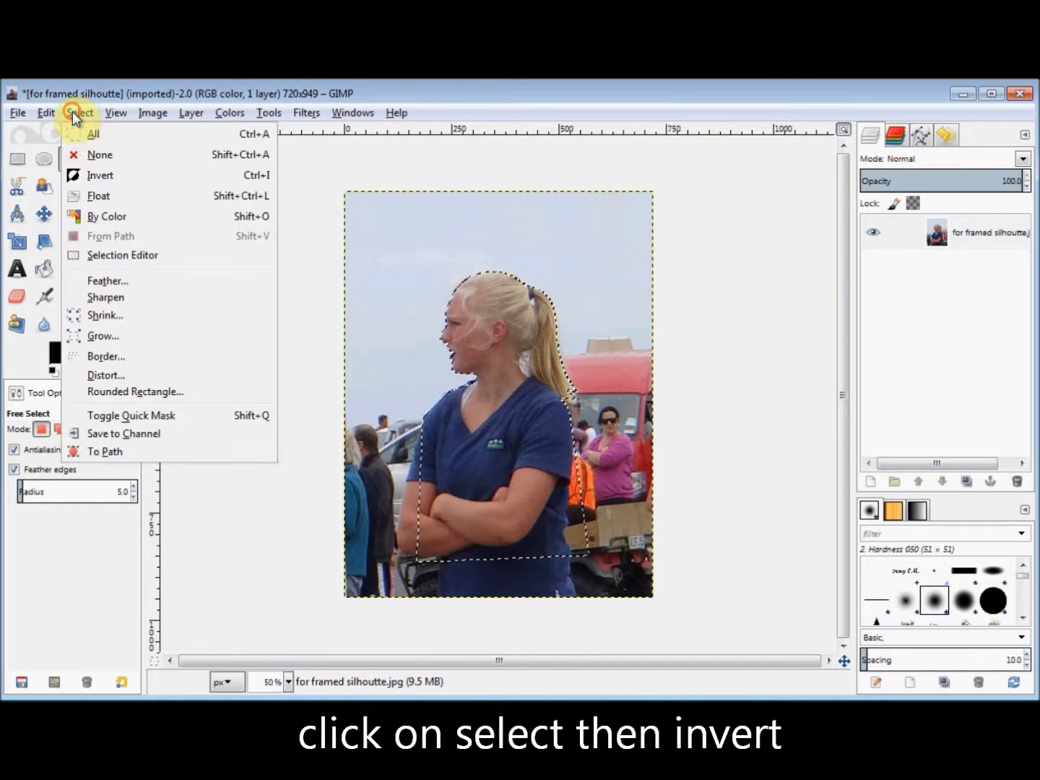
click(95, 174)
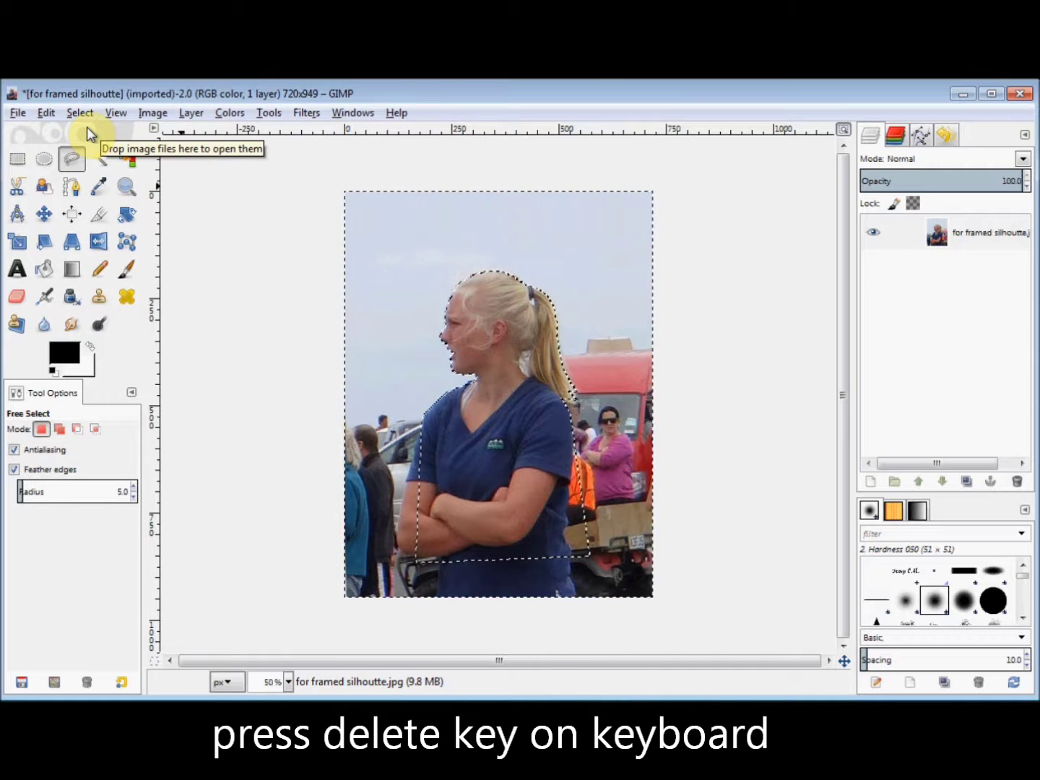
key(Delete)
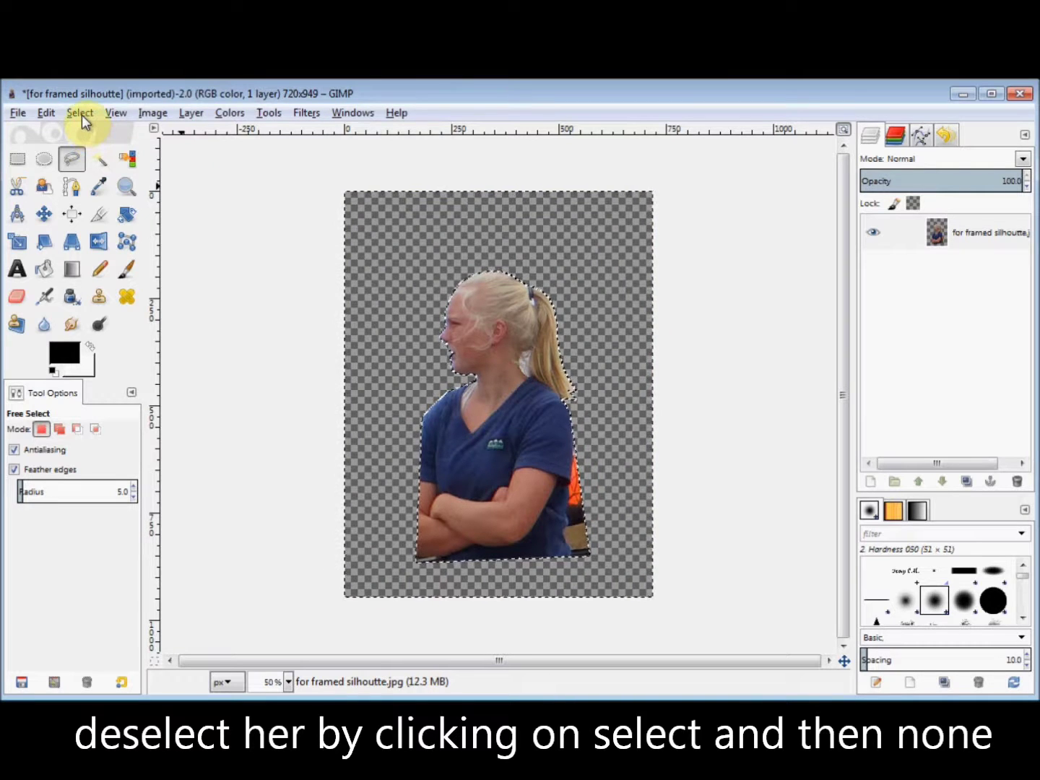
click(82, 113)
click(101, 155)
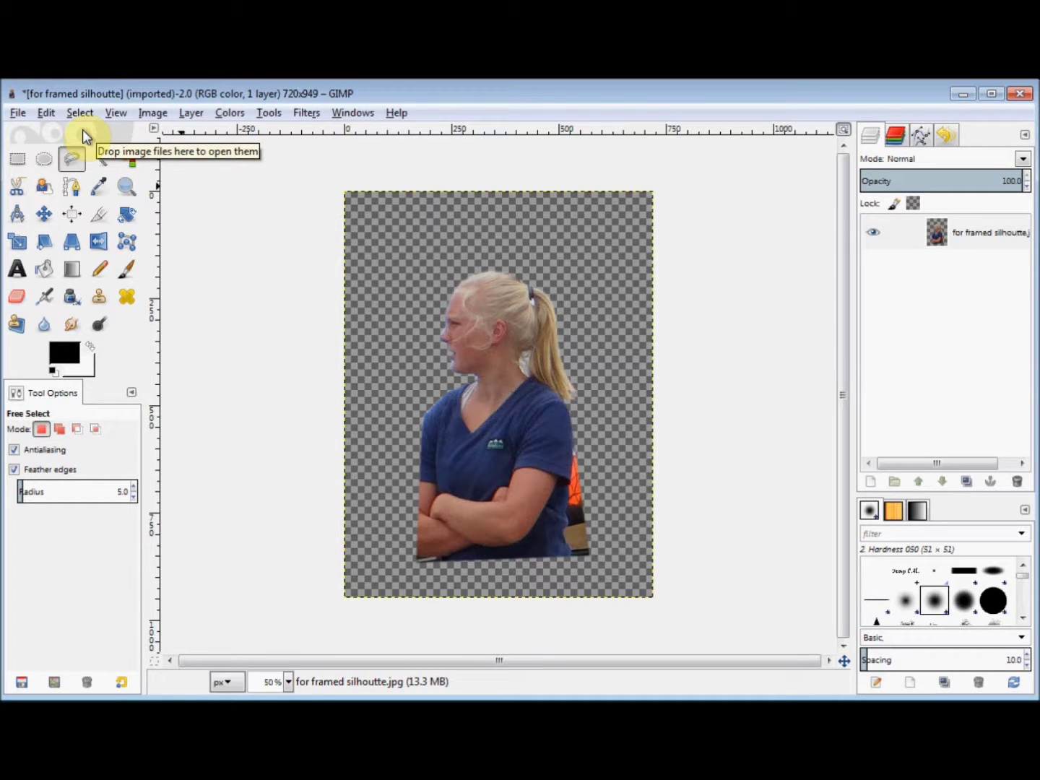
- Outline the small background gap just below the hair tie with Free Select, delete it, and deselect everything
click(124, 190)
drag(442, 275, 628, 430)
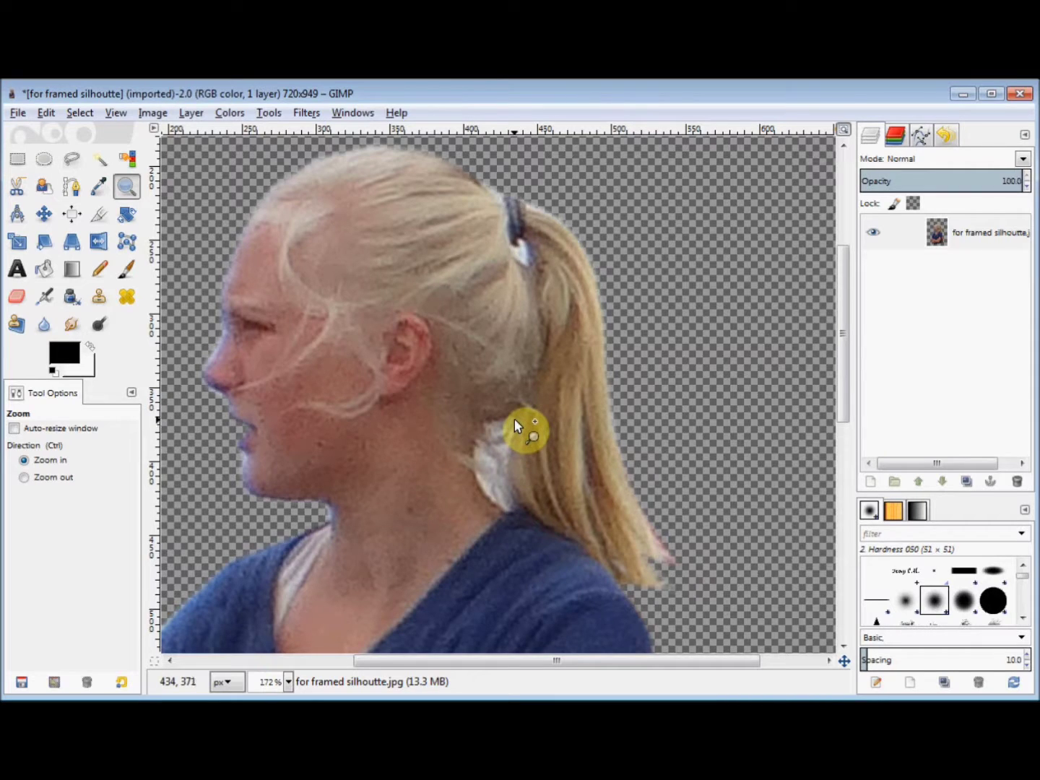
click(72, 159)
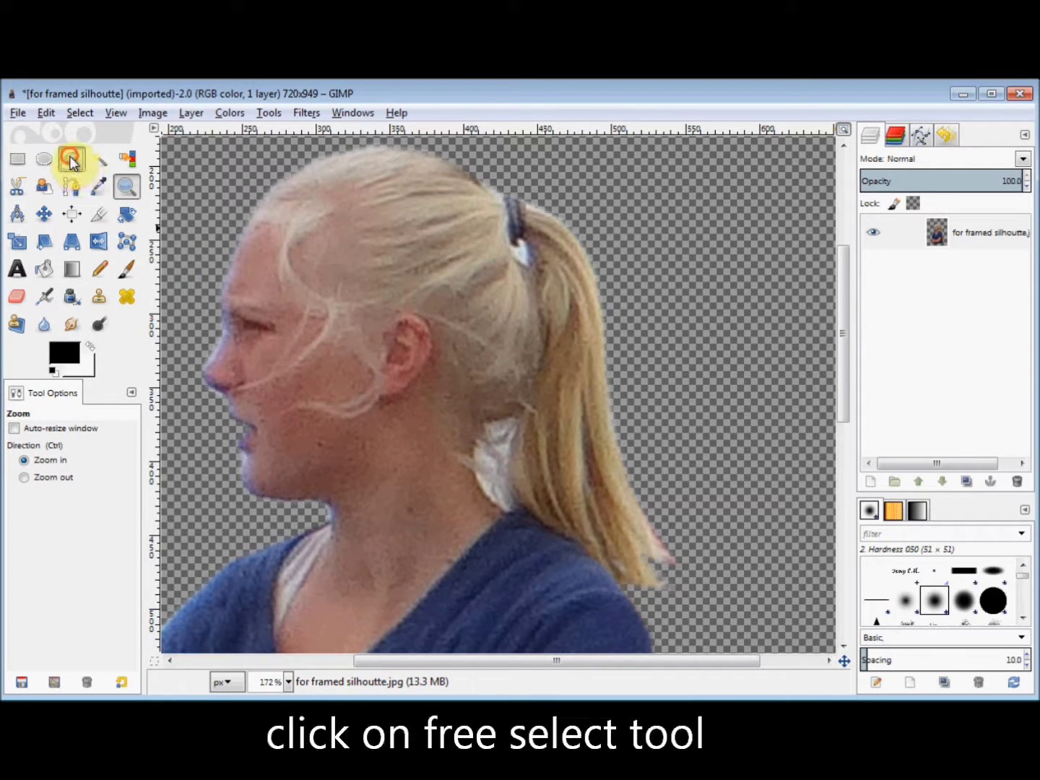
click(537, 282)
click(533, 252)
click(527, 241)
click(510, 239)
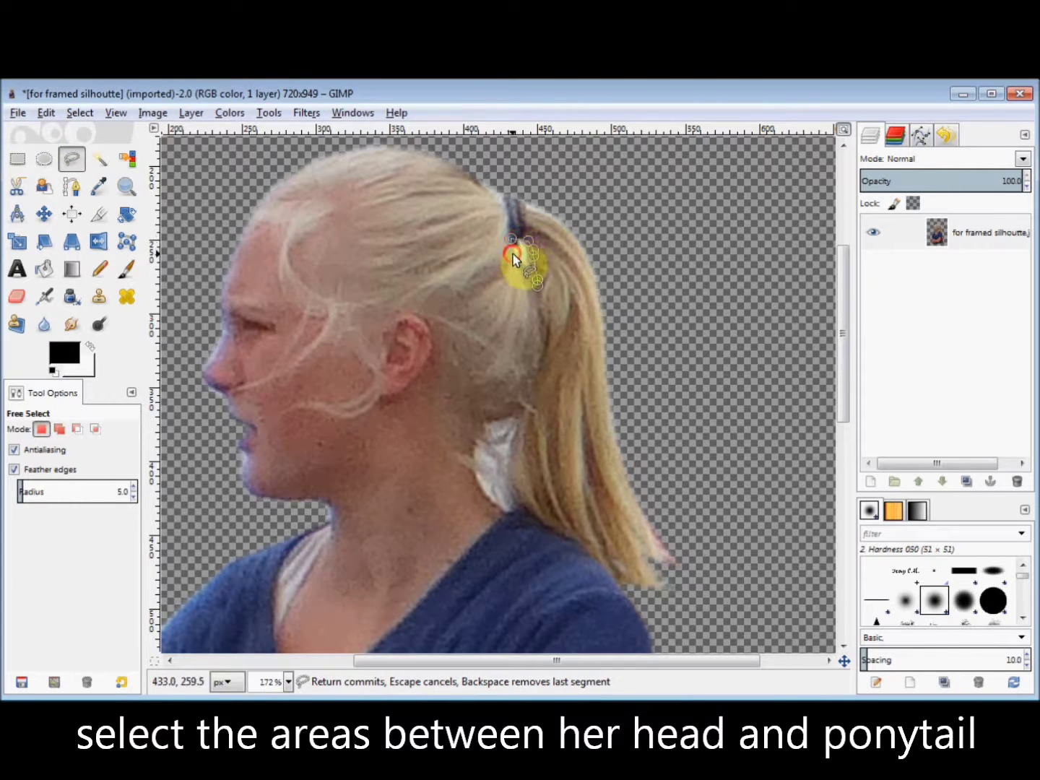
click(537, 283)
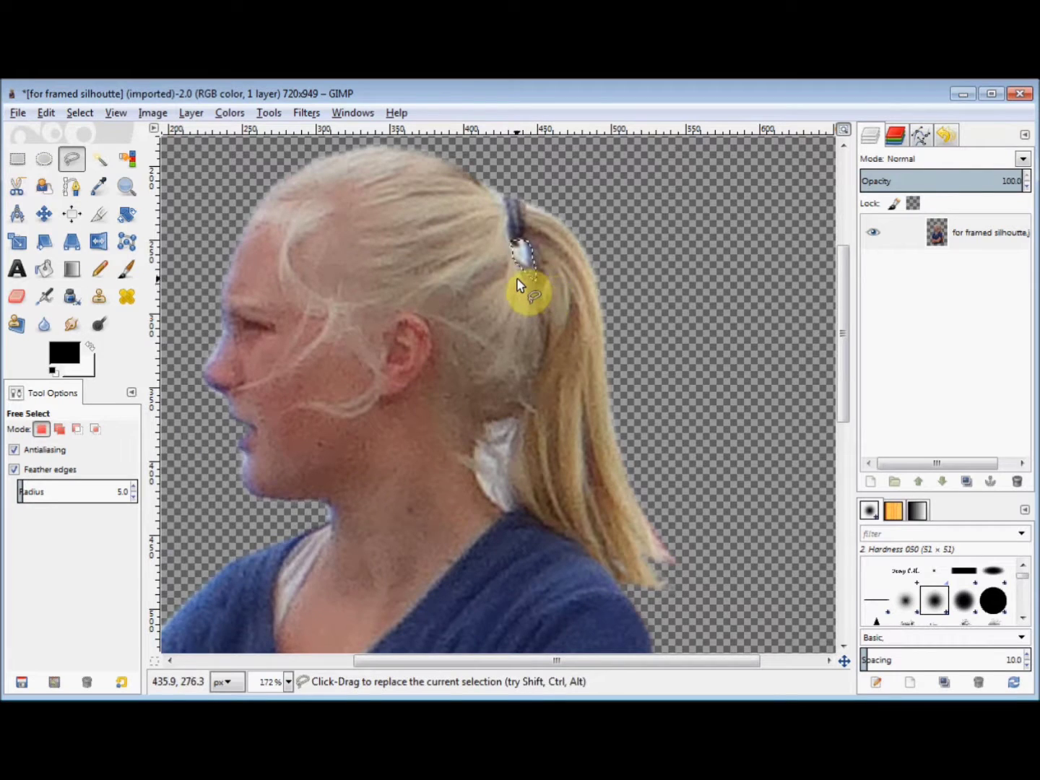
key(Delete)
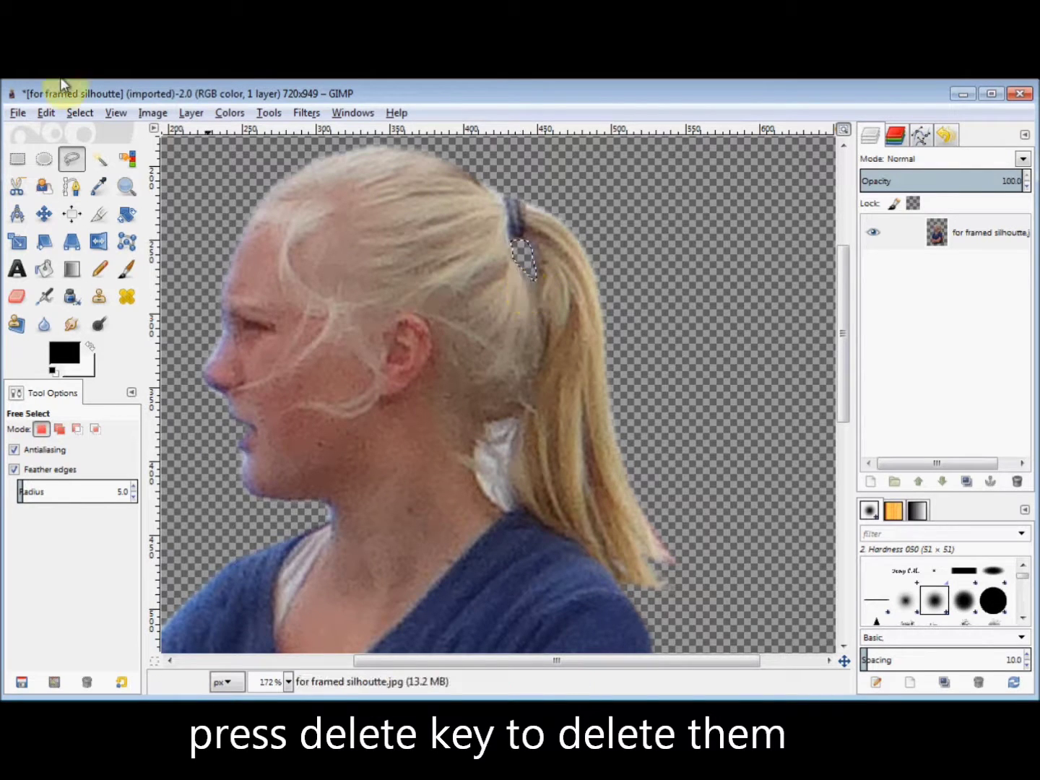
click(78, 112)
click(99, 155)
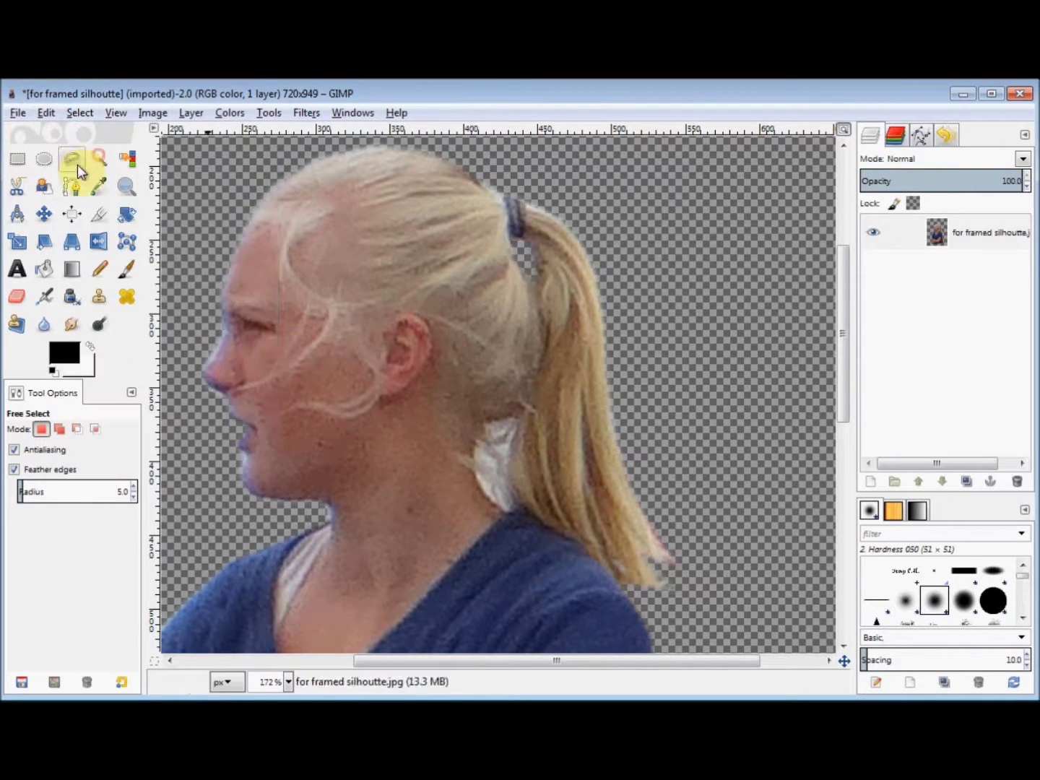
- Outline the larger background gap between the neck and the ponytail with Free Select, delete it, and deselect everything
click(475, 422)
click(499, 413)
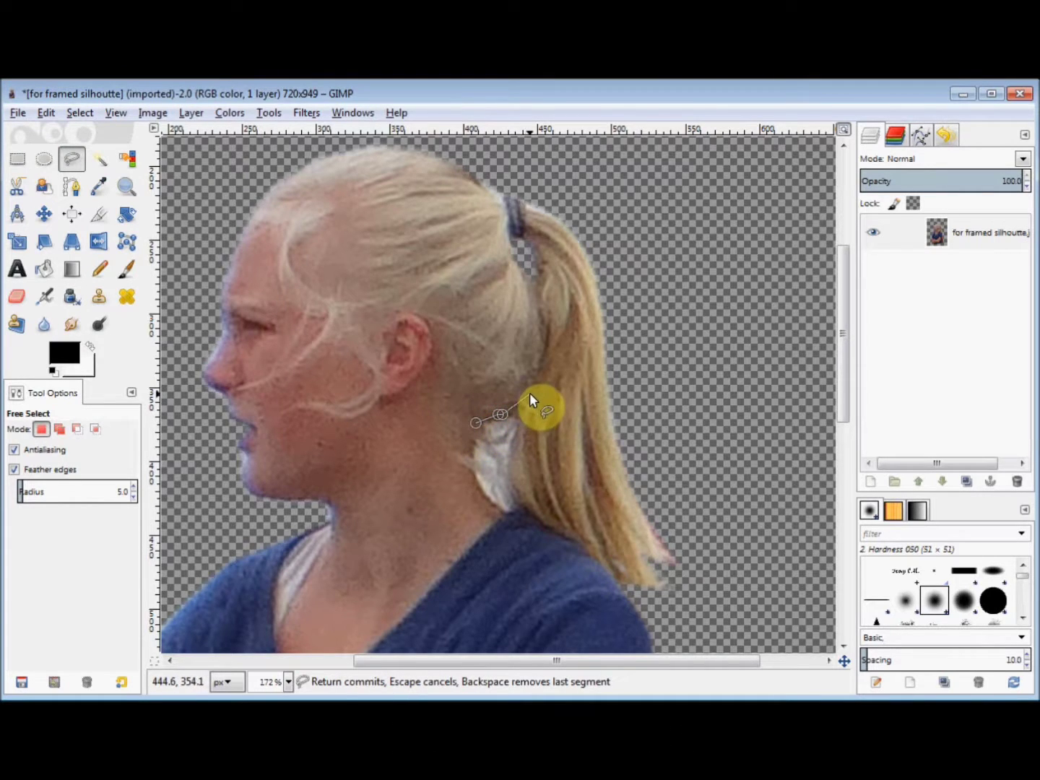
click(530, 393)
click(516, 433)
click(519, 471)
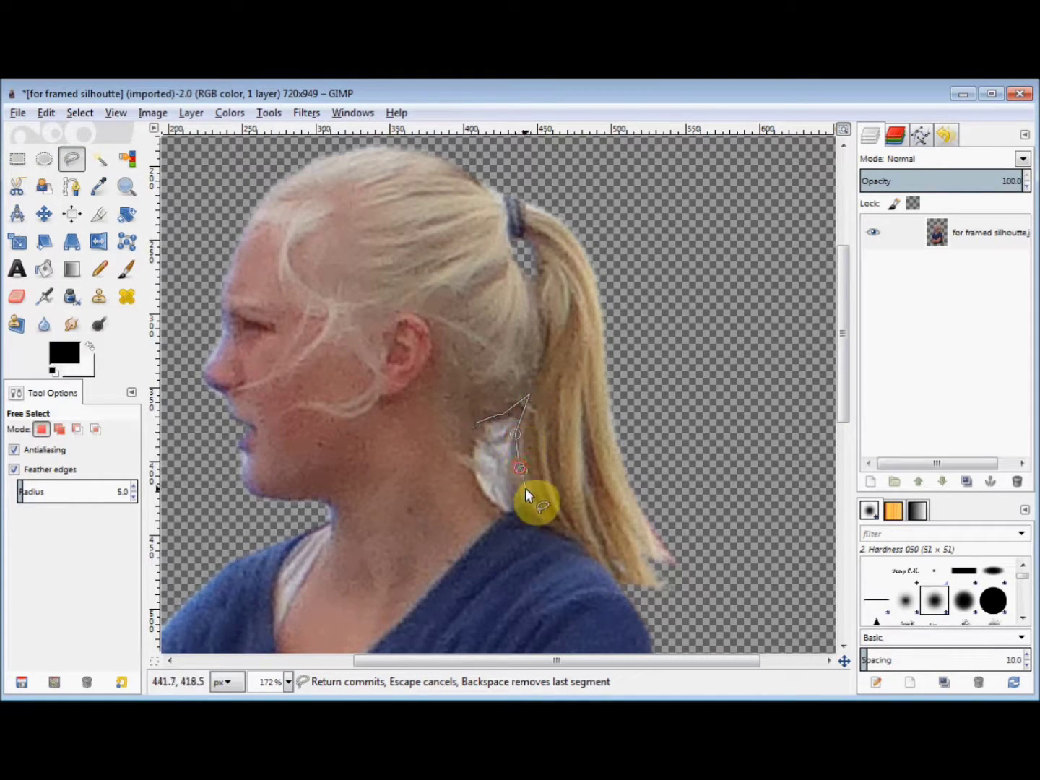
click(532, 500)
click(547, 520)
click(553, 532)
click(517, 510)
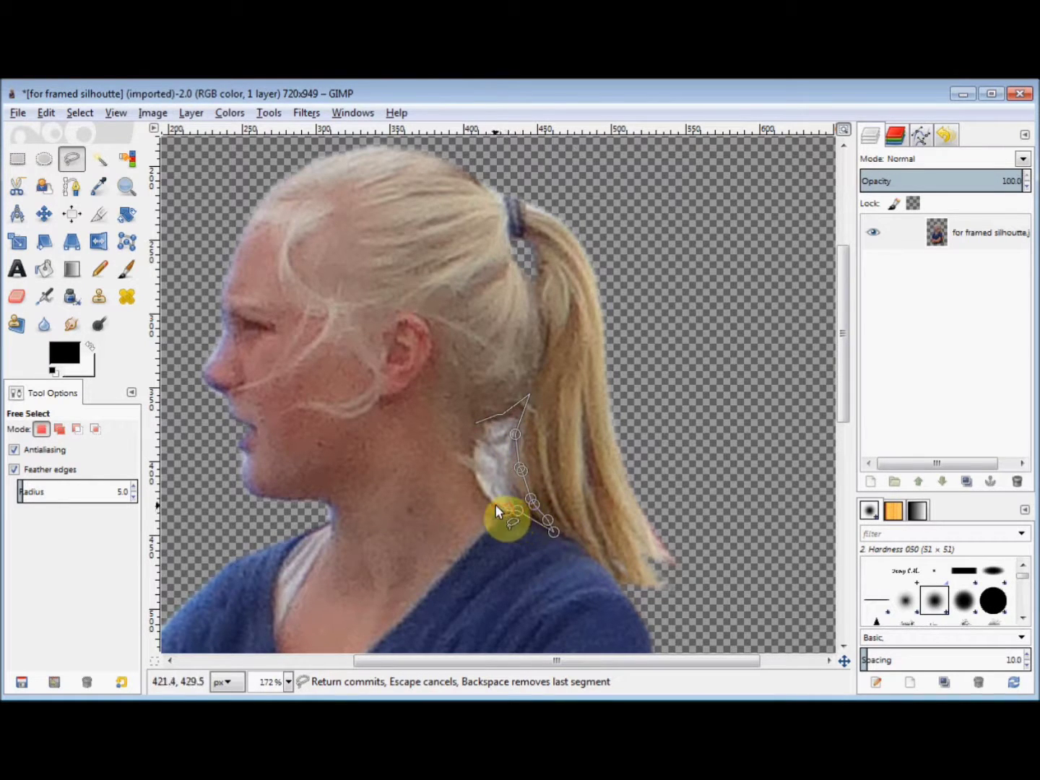
click(472, 478)
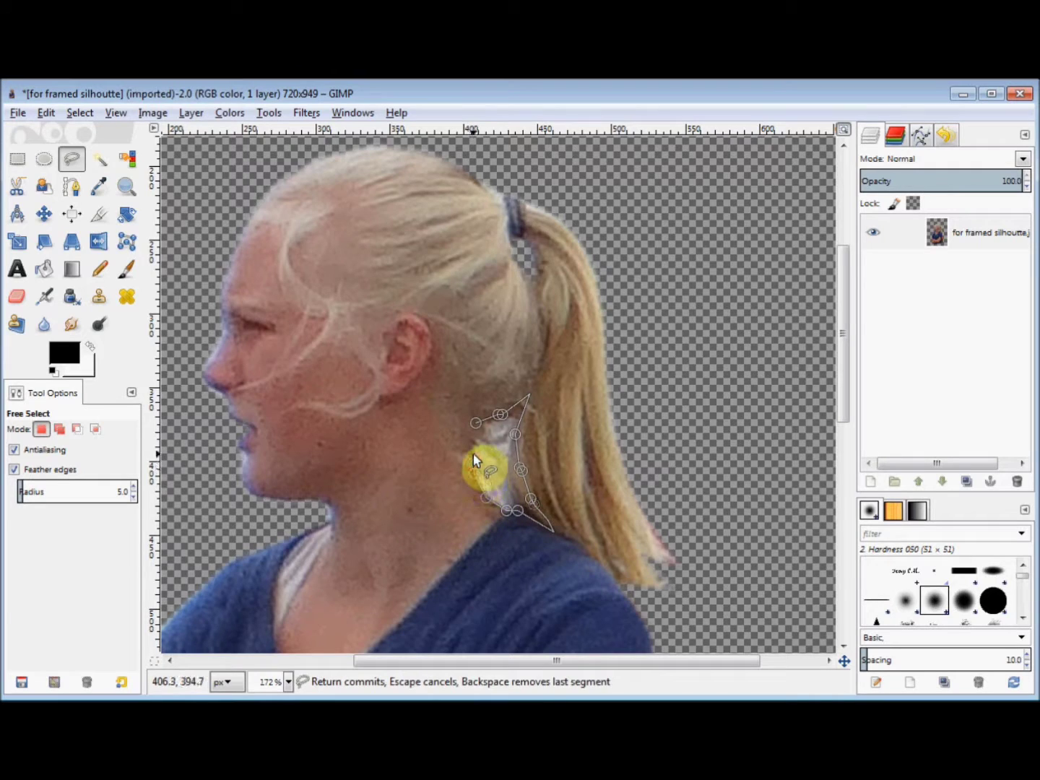
click(473, 422)
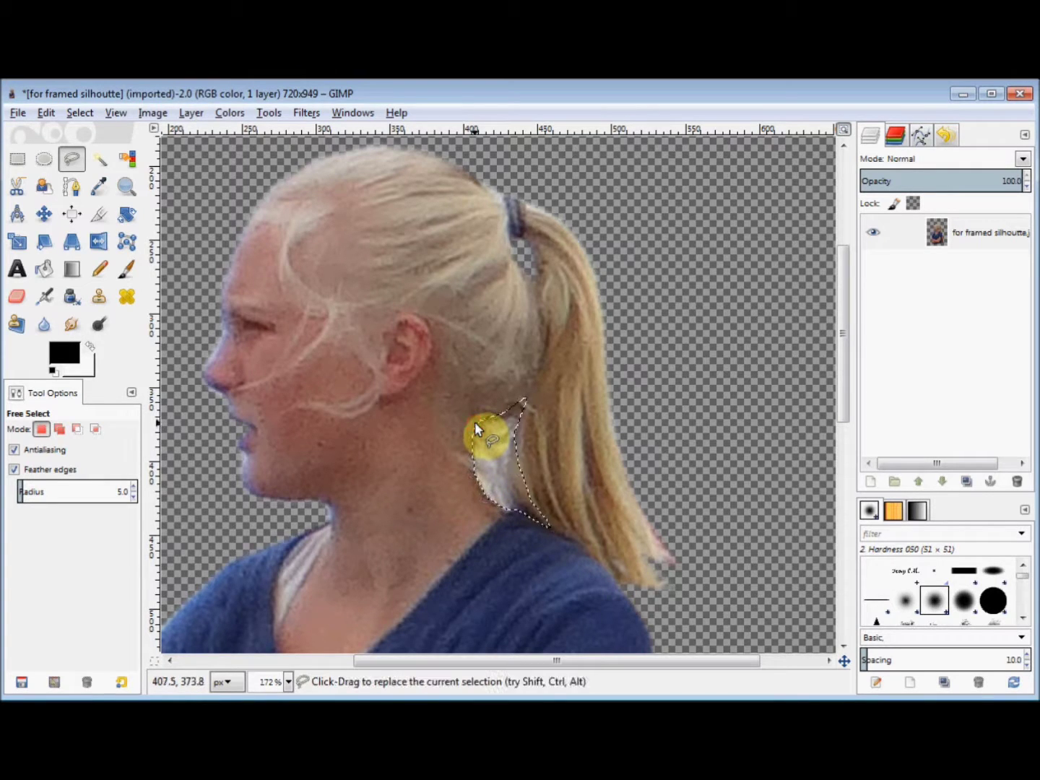
key(Delete)
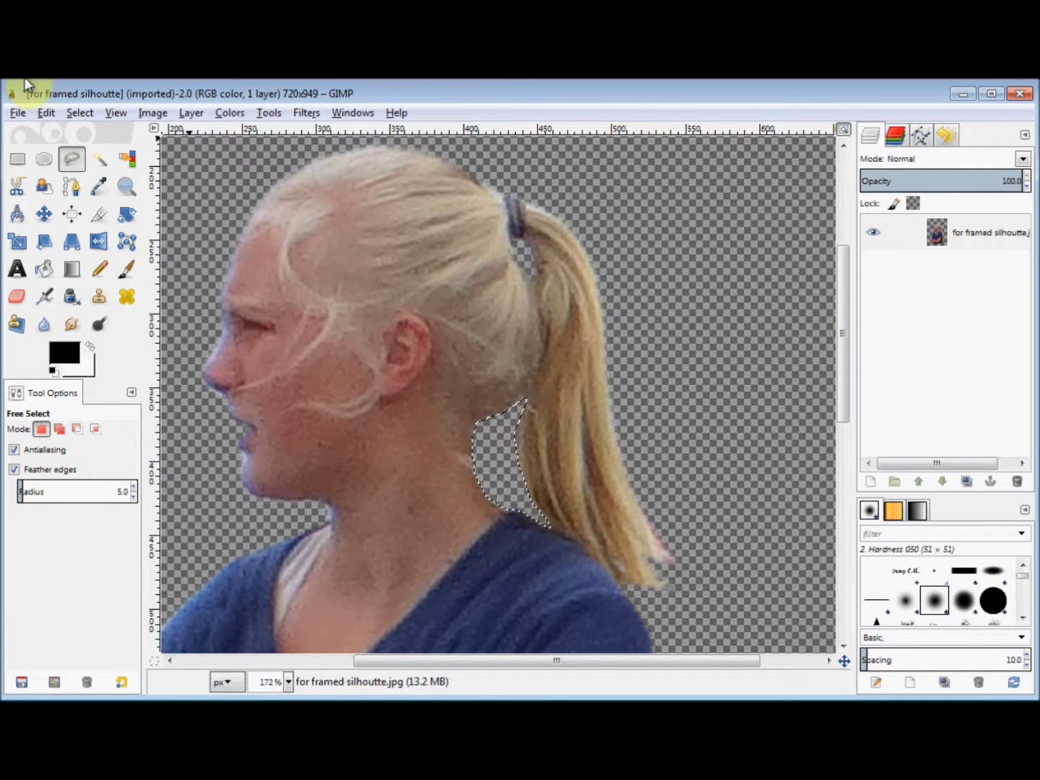
click(80, 112)
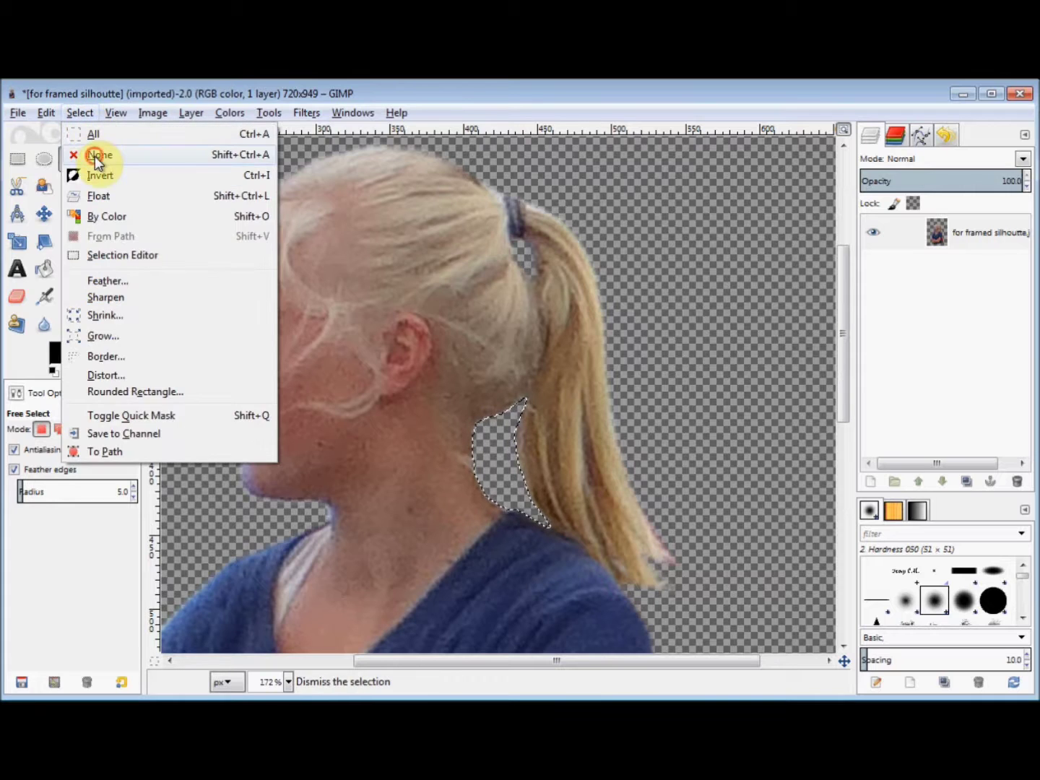
click(94, 156)
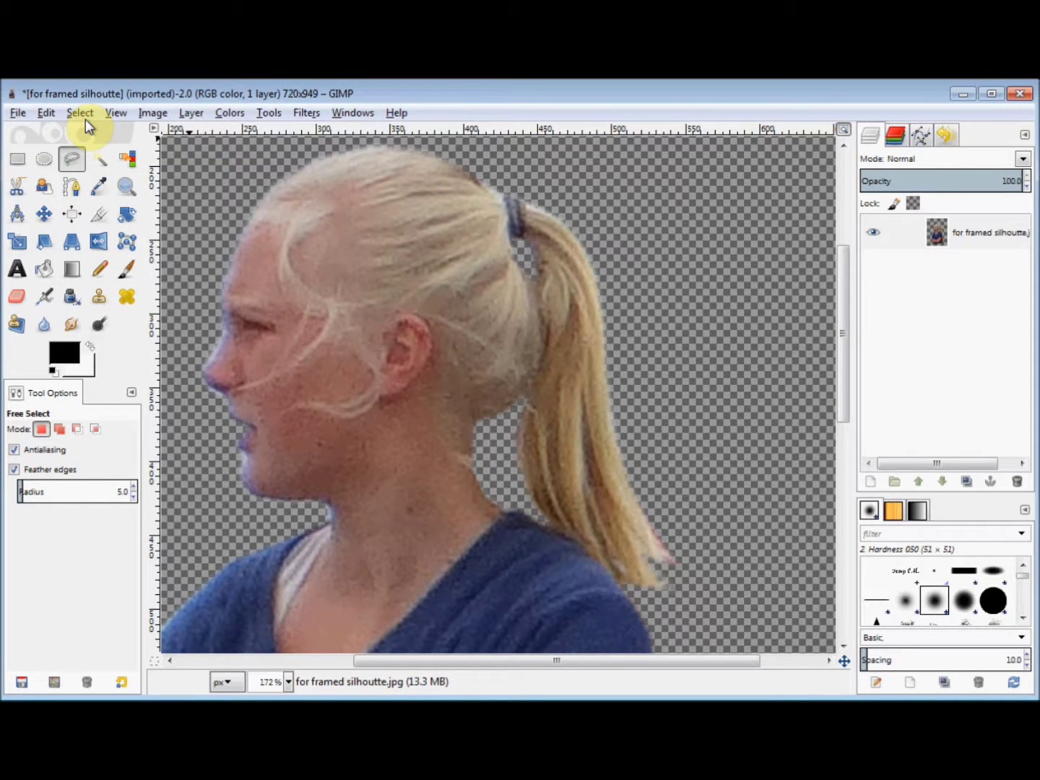
- Select the cut-out woman from the layer's alpha, fill the whole selection with the black foreground color using Bucket Fill, and deselect everything
click(287, 685)
click(276, 597)
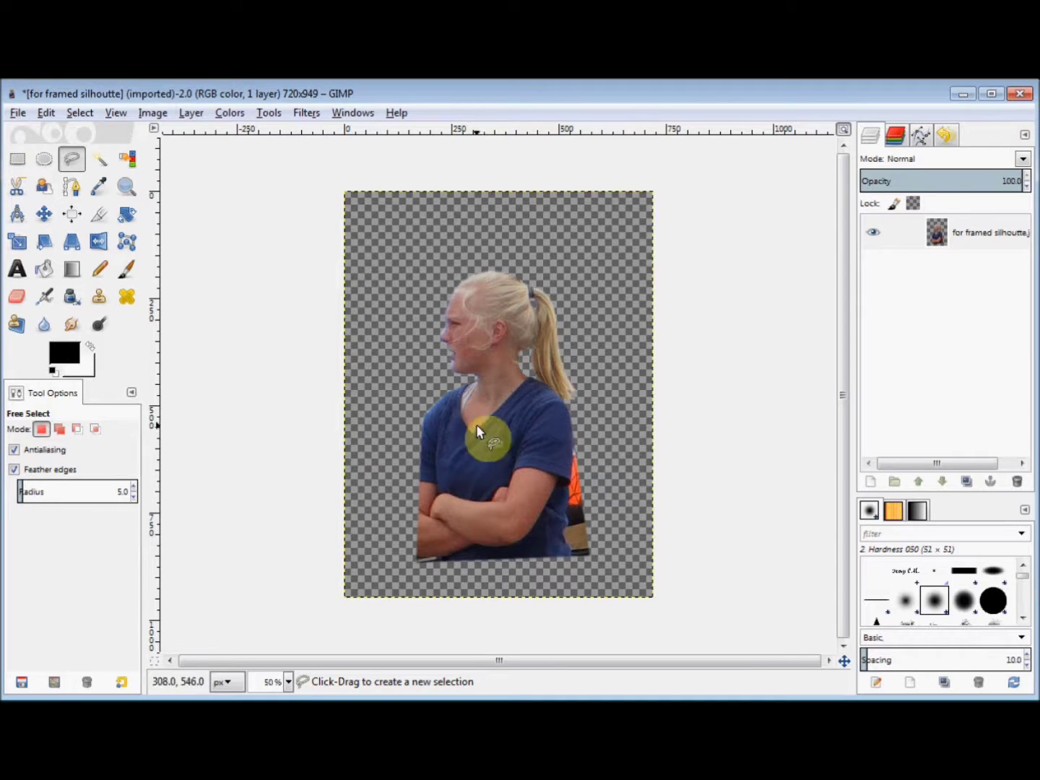
right_click(911, 230)
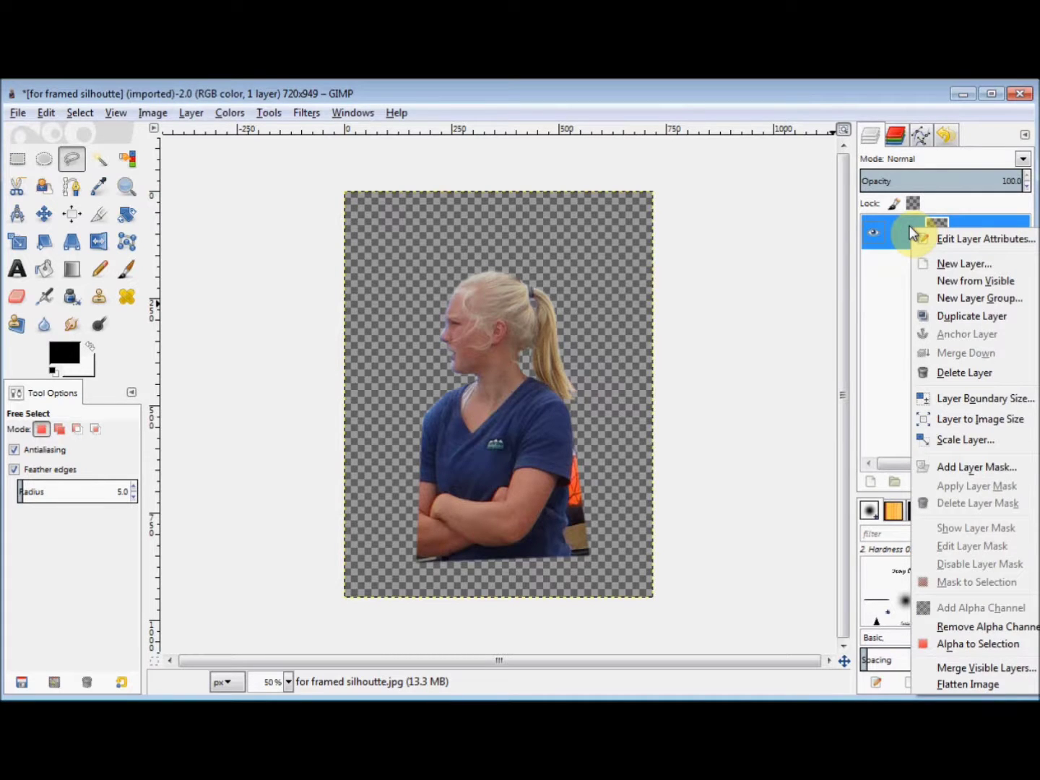
click(937, 646)
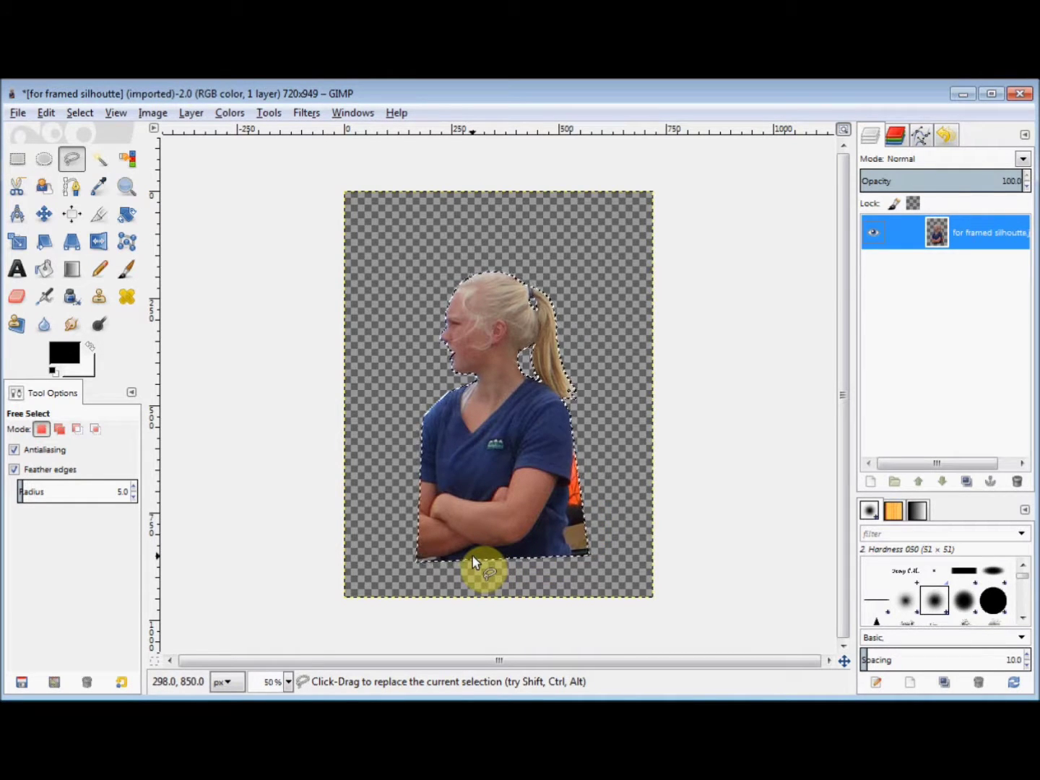
click(45, 266)
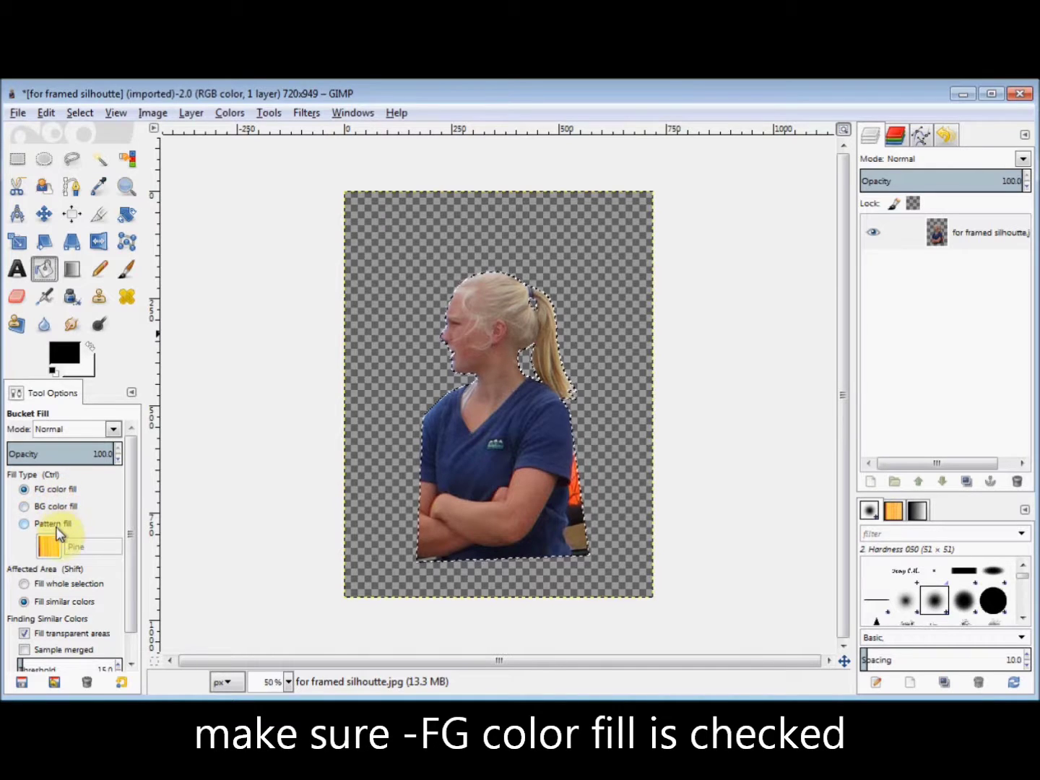
click(53, 585)
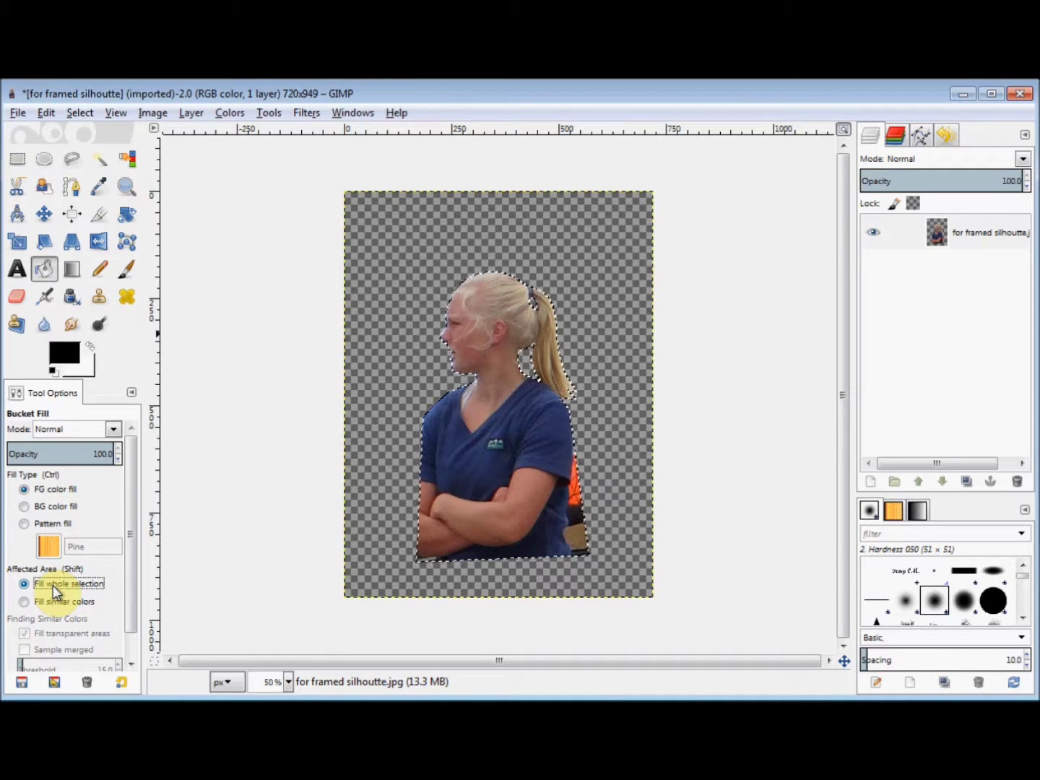
click(469, 463)
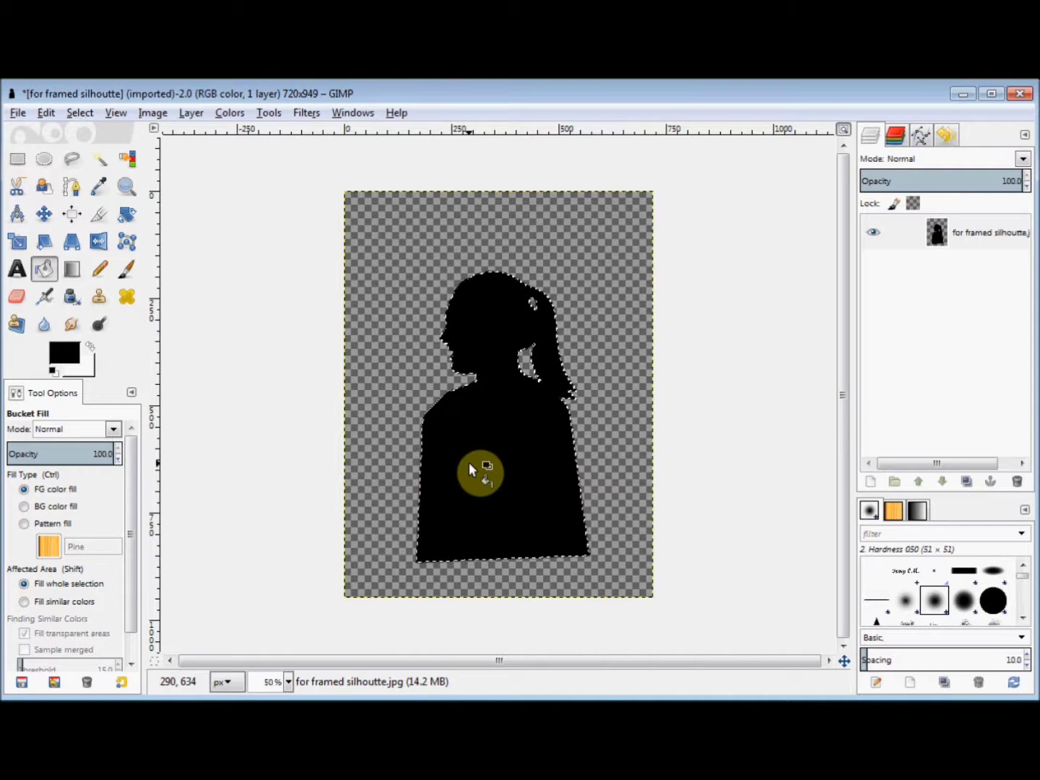
click(81, 114)
click(98, 154)
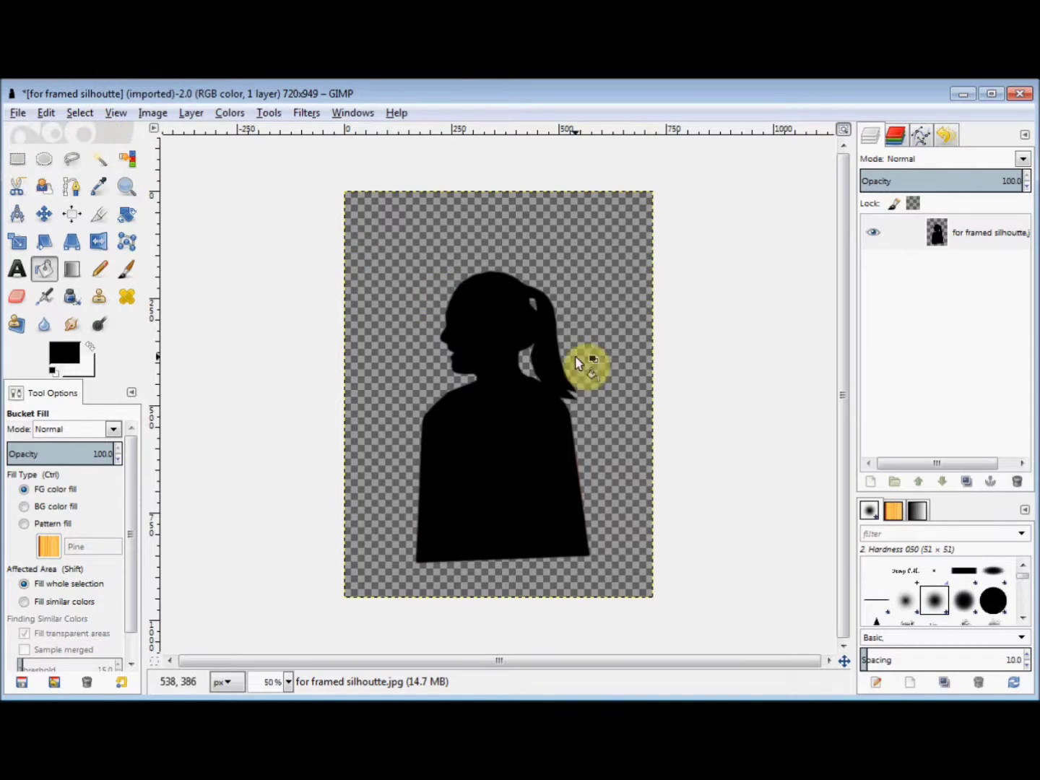
- Add a transparent layer named frame and draw an elliptical selection about 556 × 642 px around the silhouette's head and shoulders
click(870, 484)
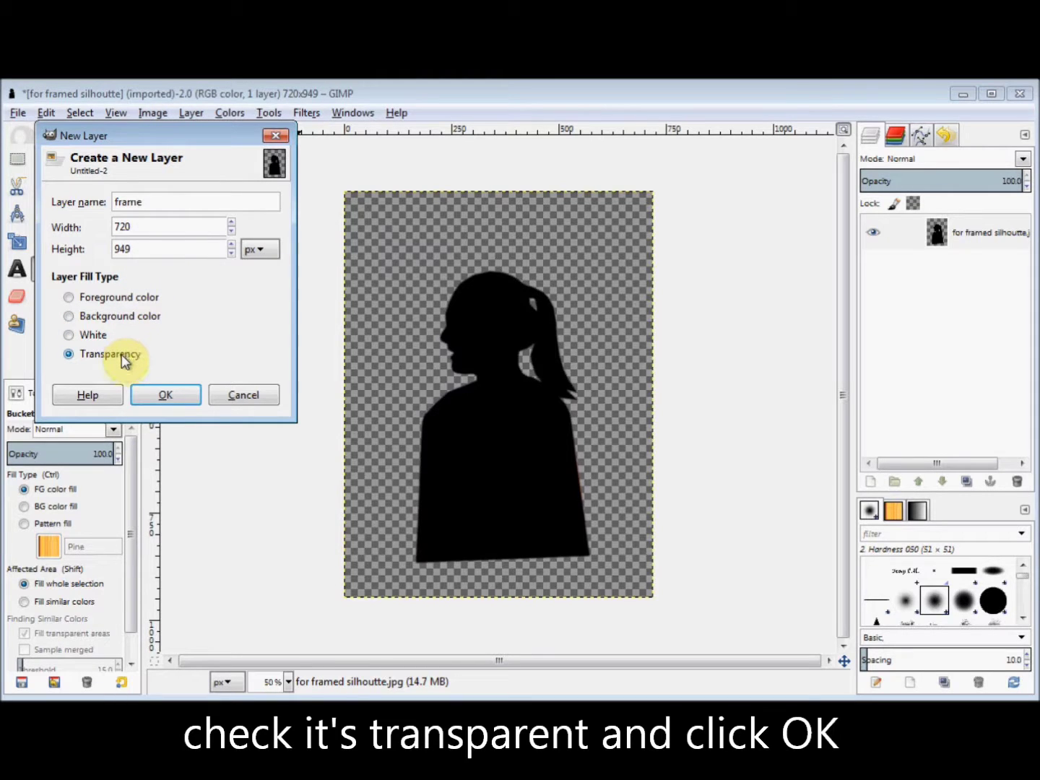
click(163, 393)
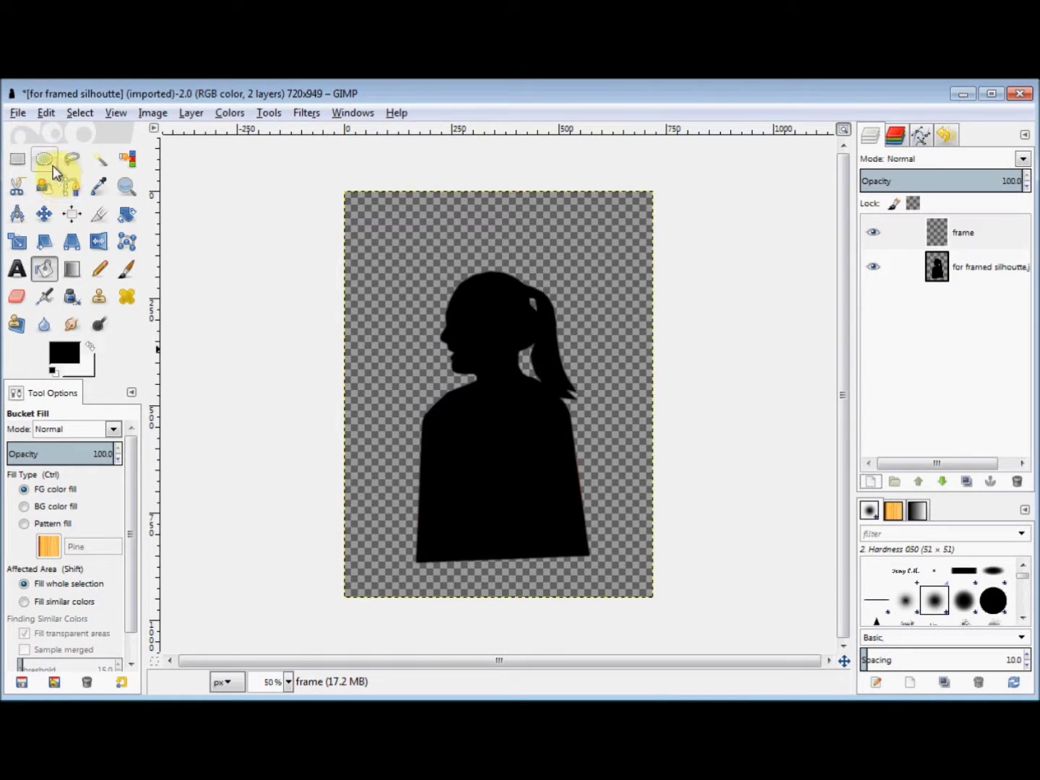
click(48, 160)
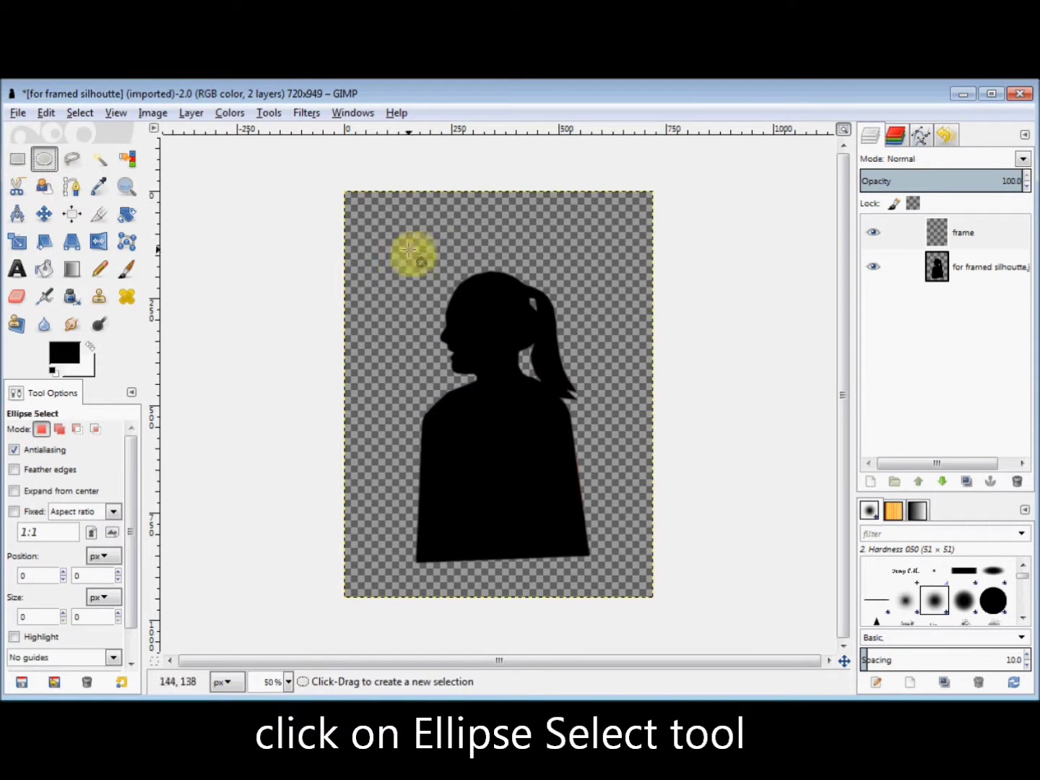
drag(474, 233, 620, 505)
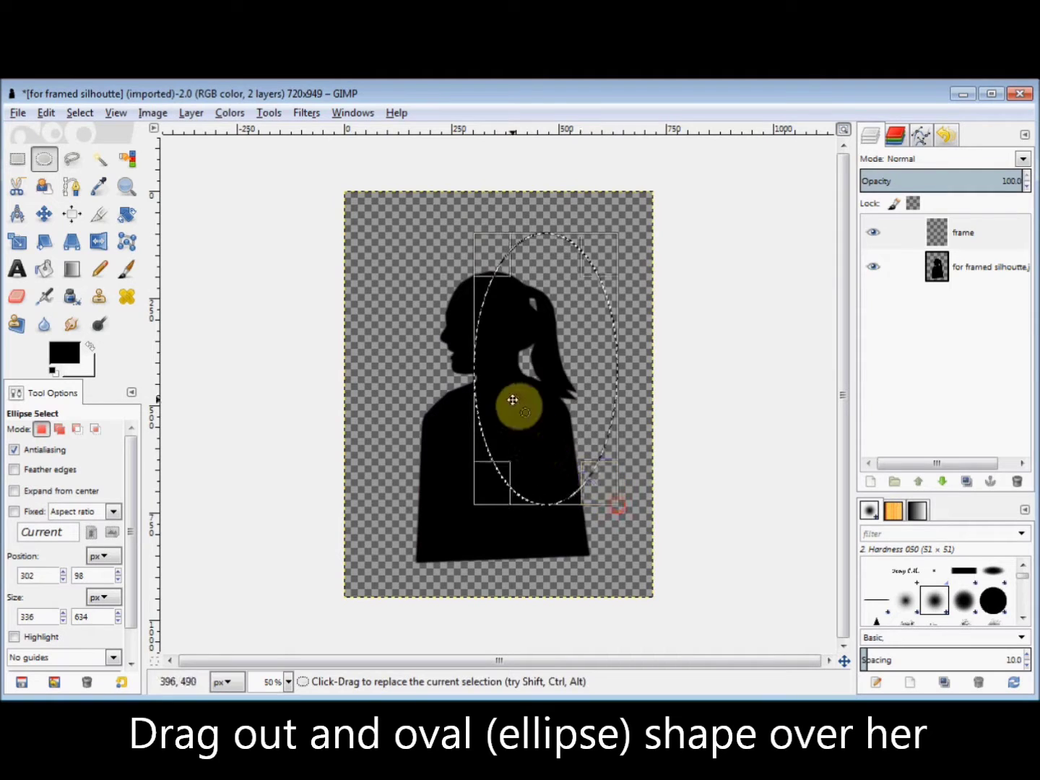
drag(490, 385, 394, 374)
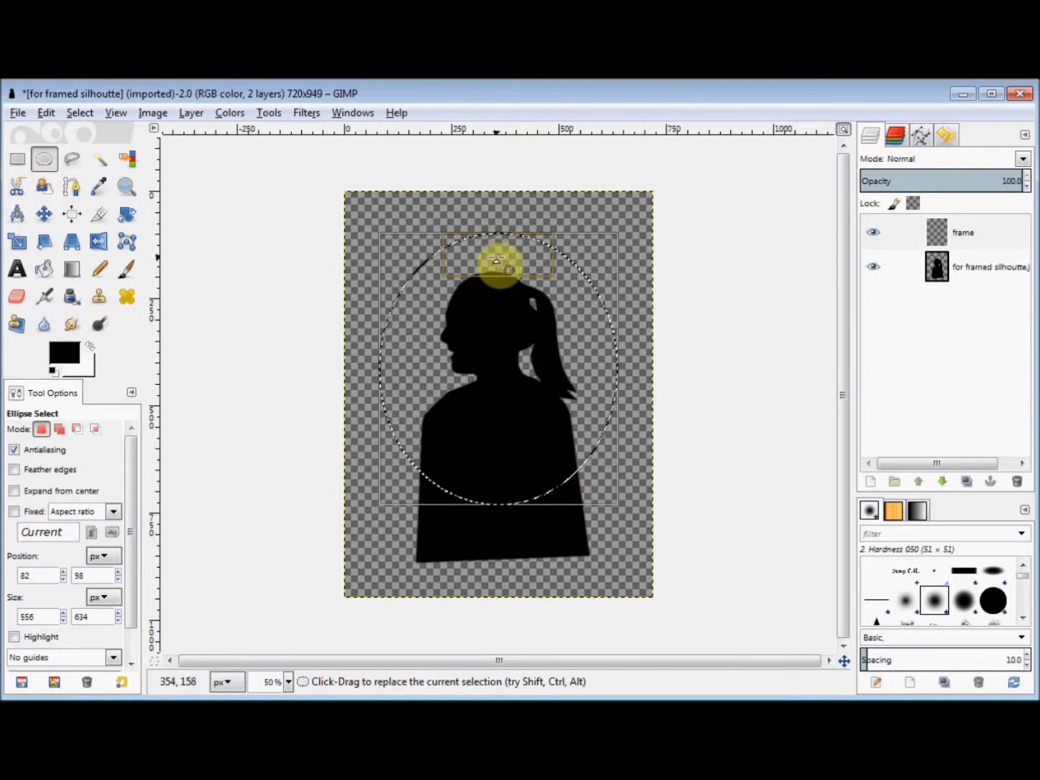
drag(497, 257, 491, 250)
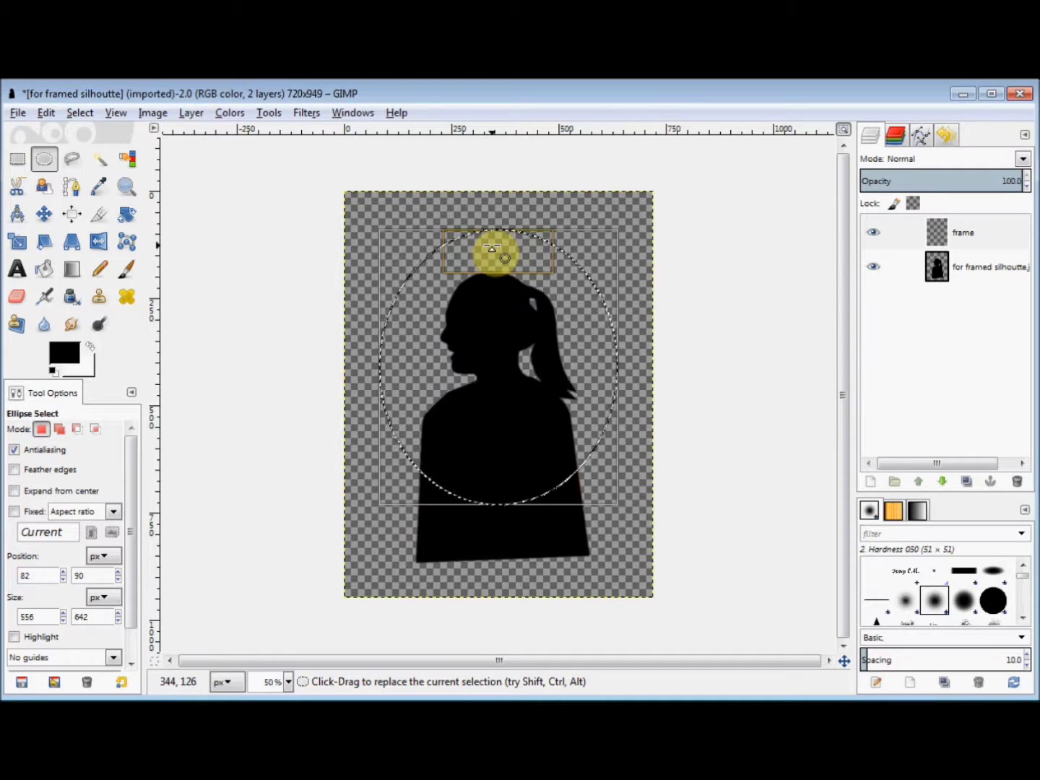
- Invert the elliptical selection, fill the area outside the oval with black on the frame layer, and deselect everything
click(80, 114)
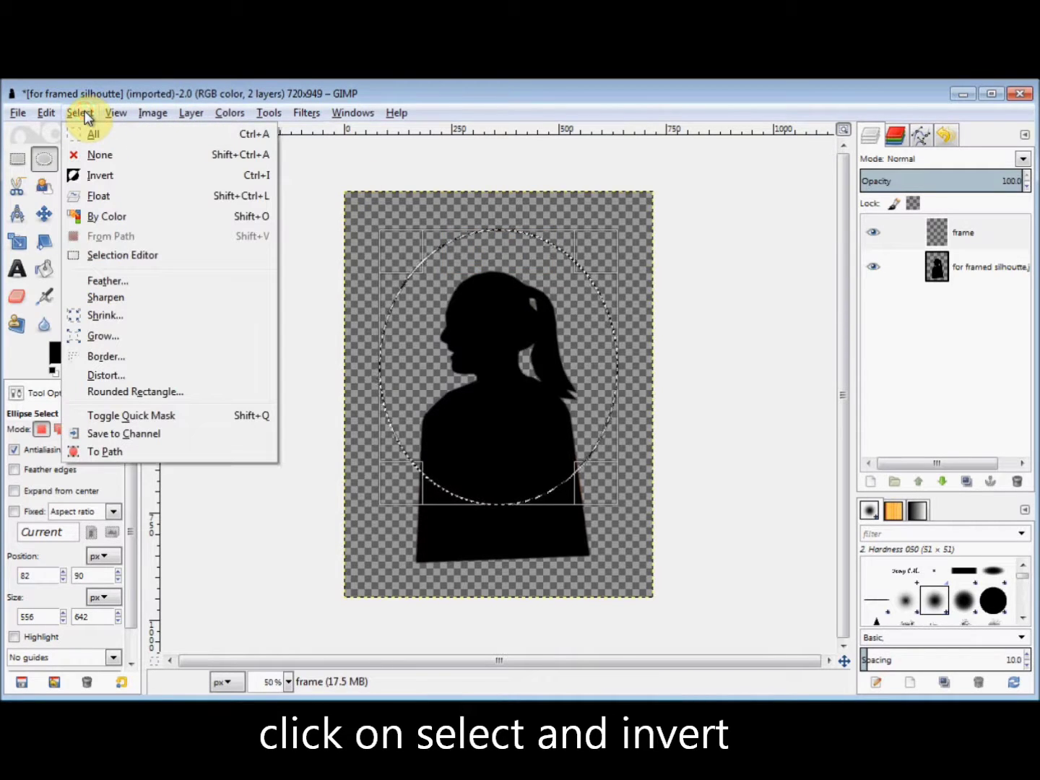
click(100, 178)
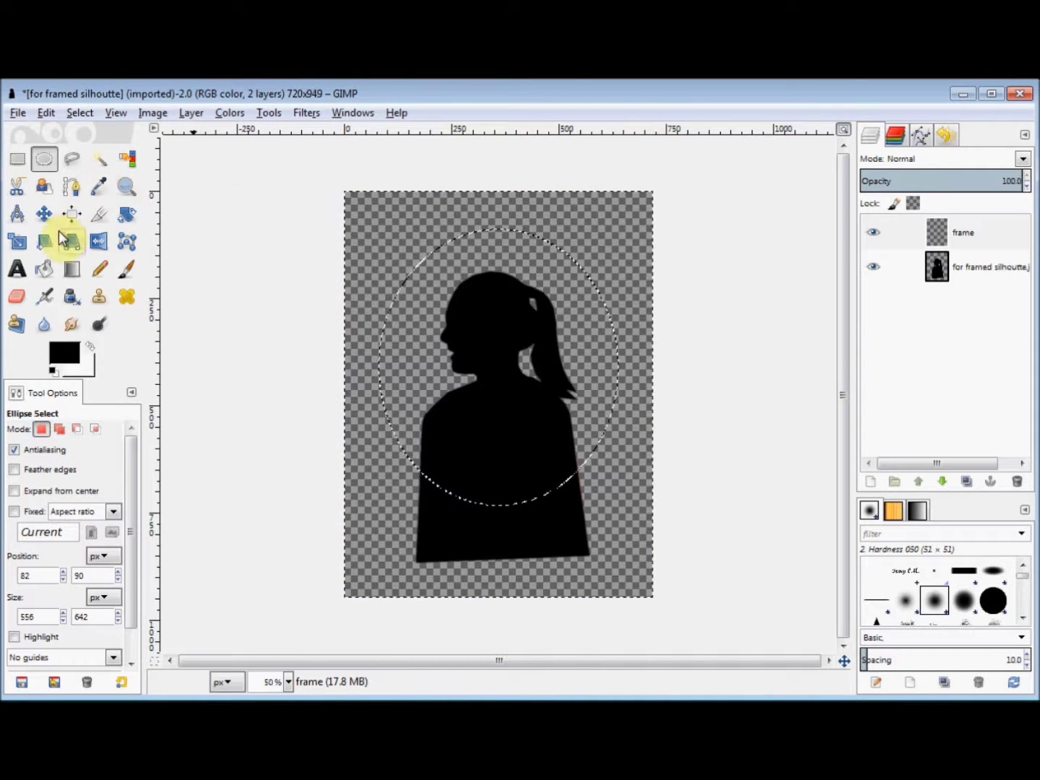
click(40, 271)
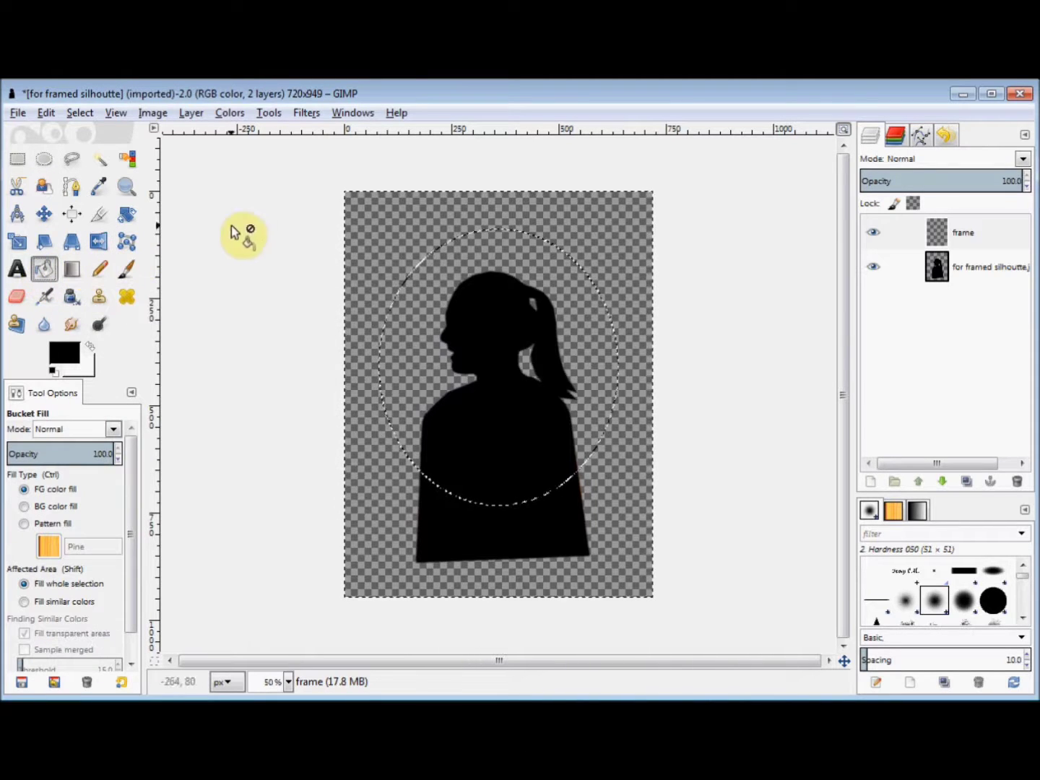
click(383, 236)
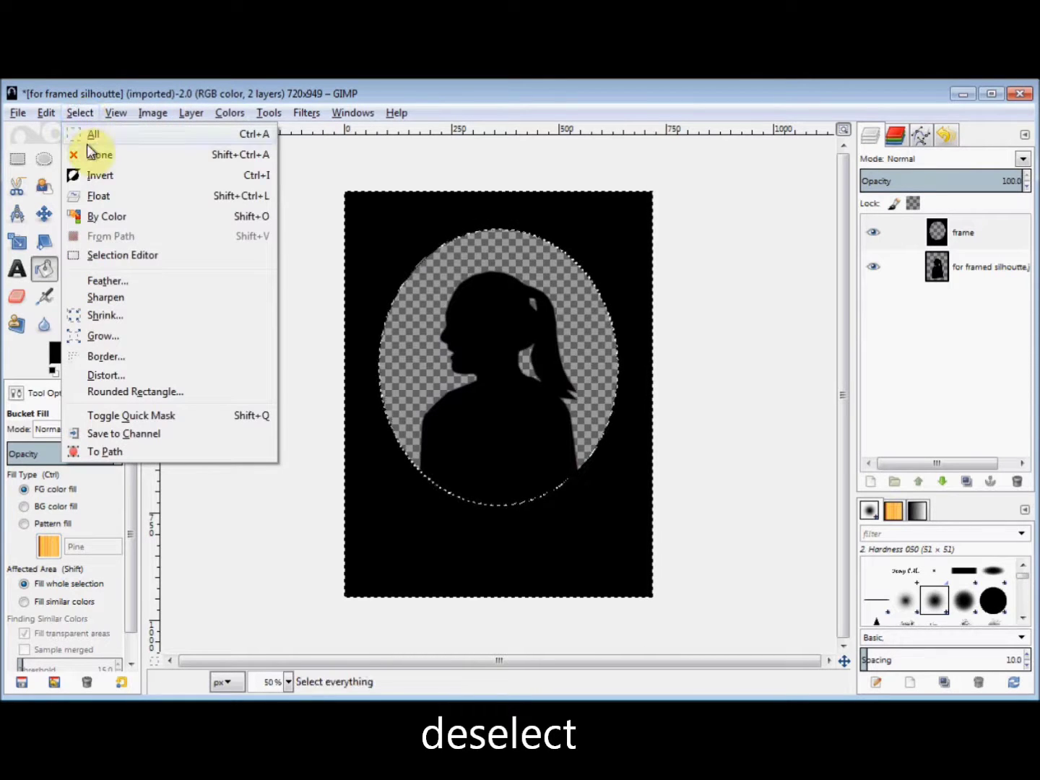
click(87, 152)
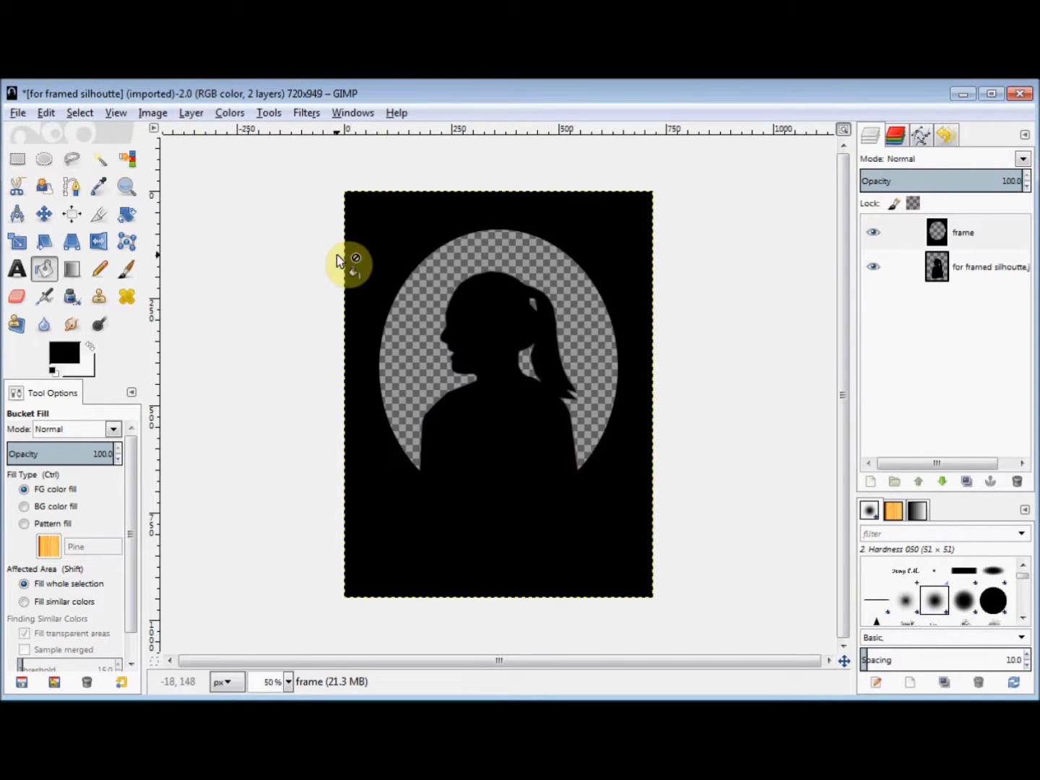
- Add a new 720 × 949 px layer named background with a white fill
click(870, 481)
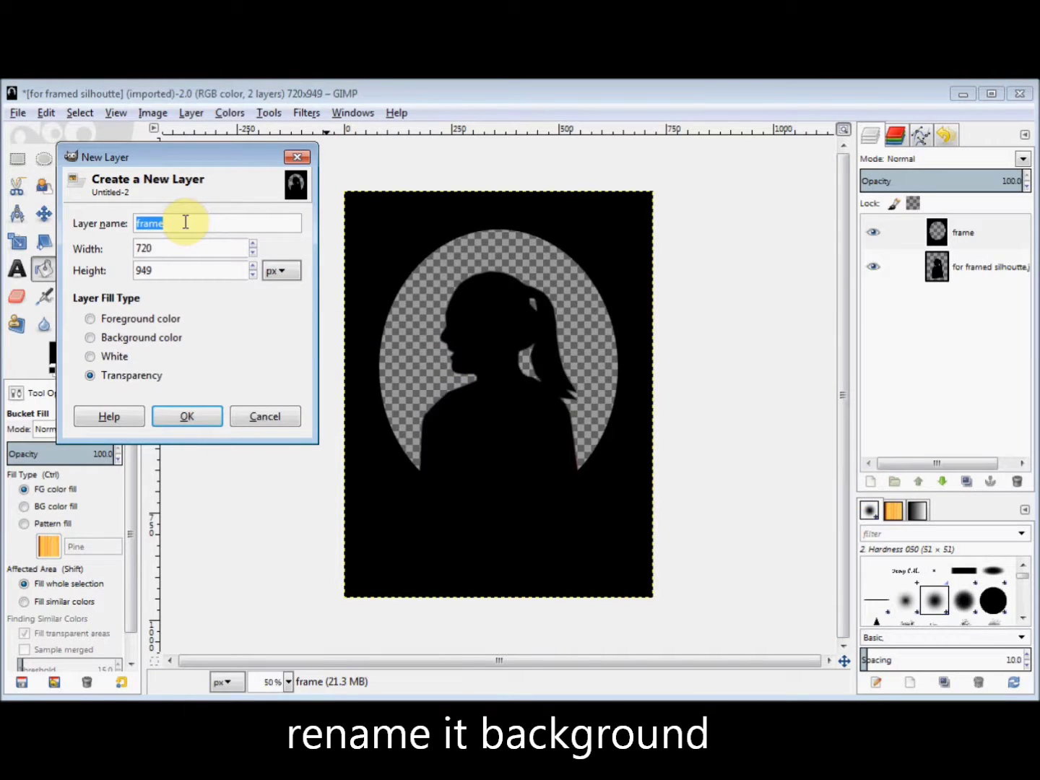
text(bac)
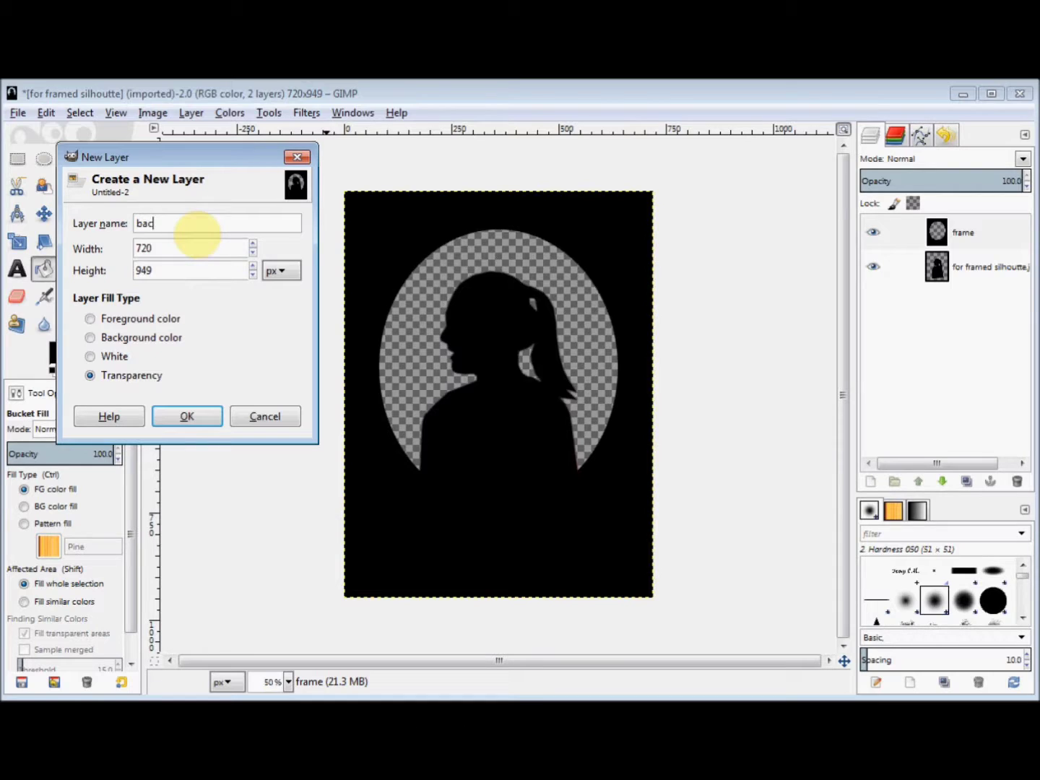
text(kground)
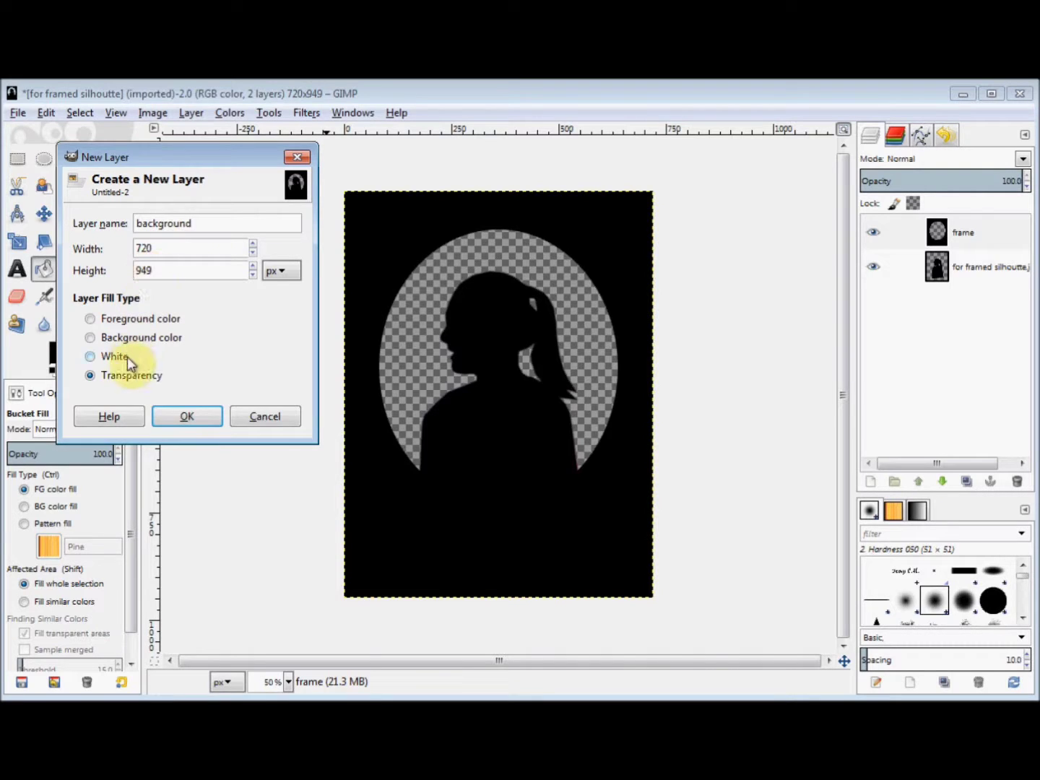
click(106, 356)
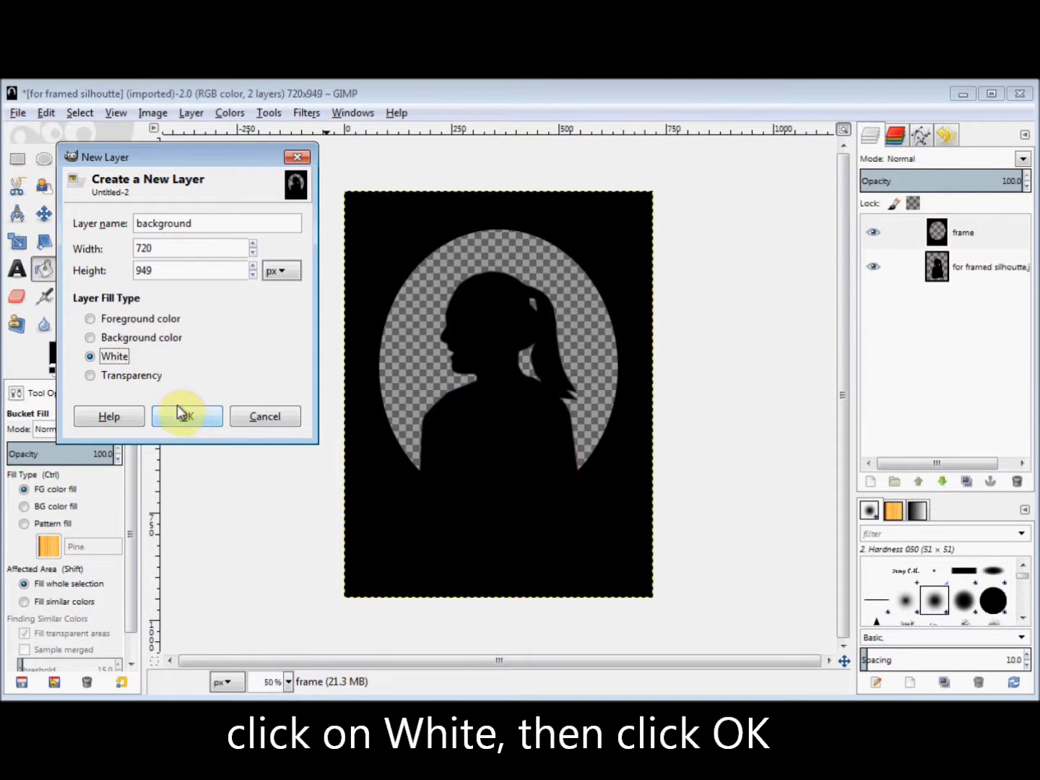
click(188, 420)
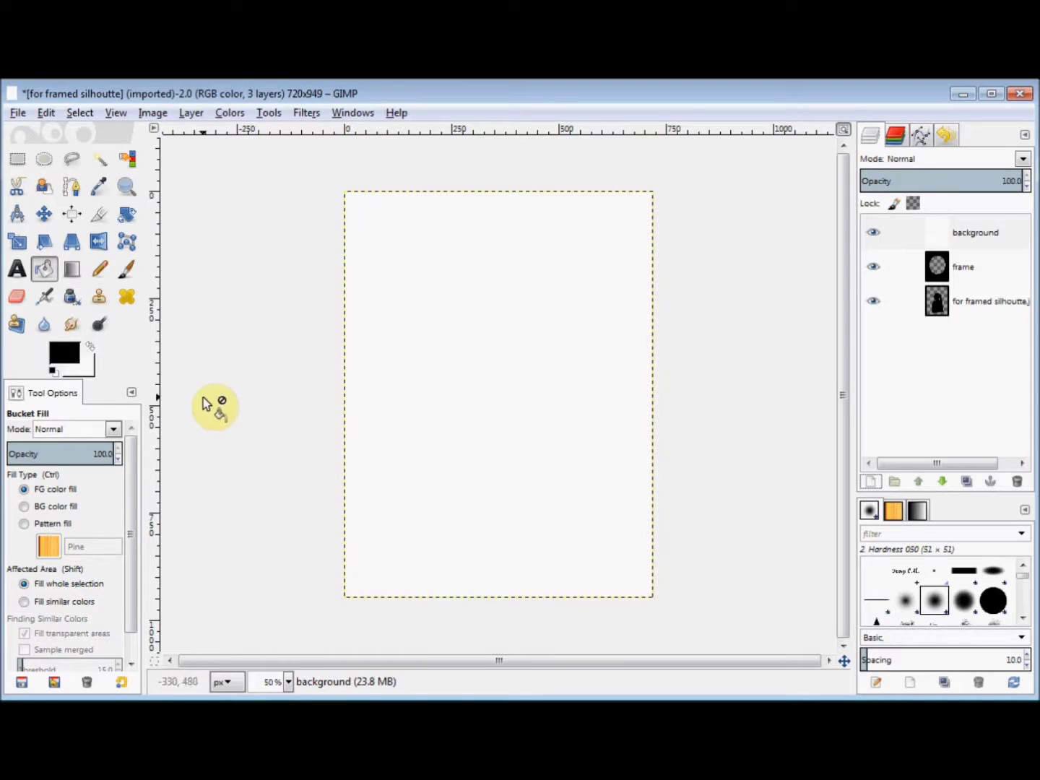
- Render Difference Clouds on the background layer with X size 2 and Y size 10, and lower the layer beneath the frame and silhouette layers
click(309, 114)
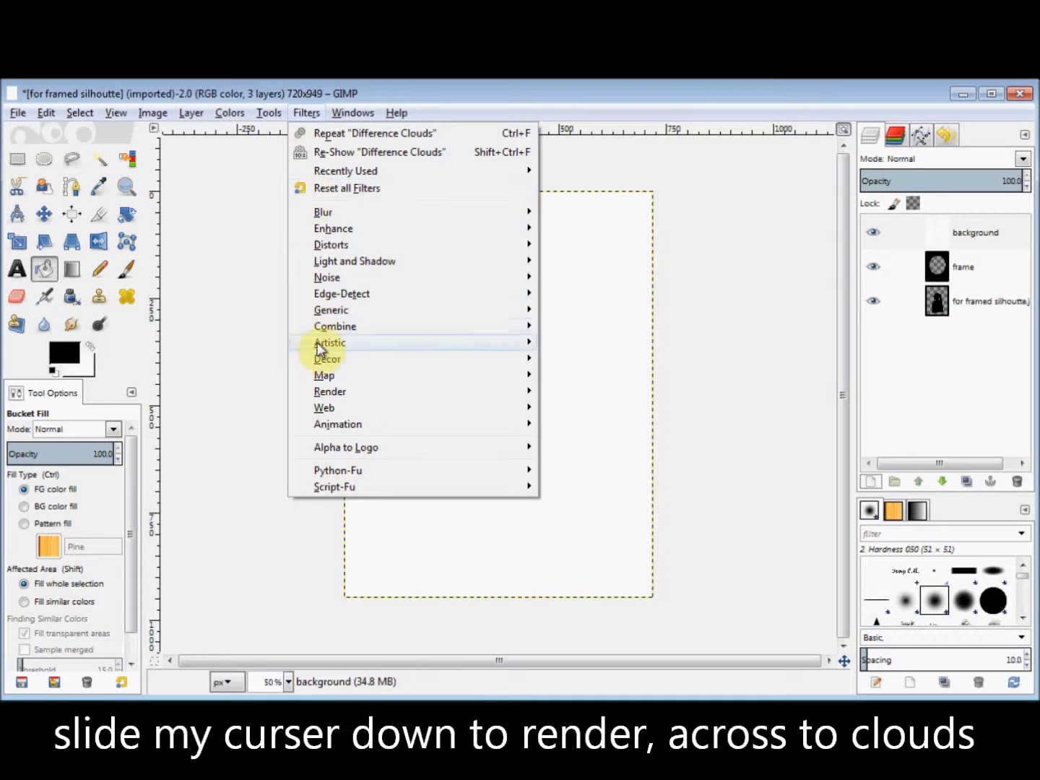
mouse_move(328, 390)
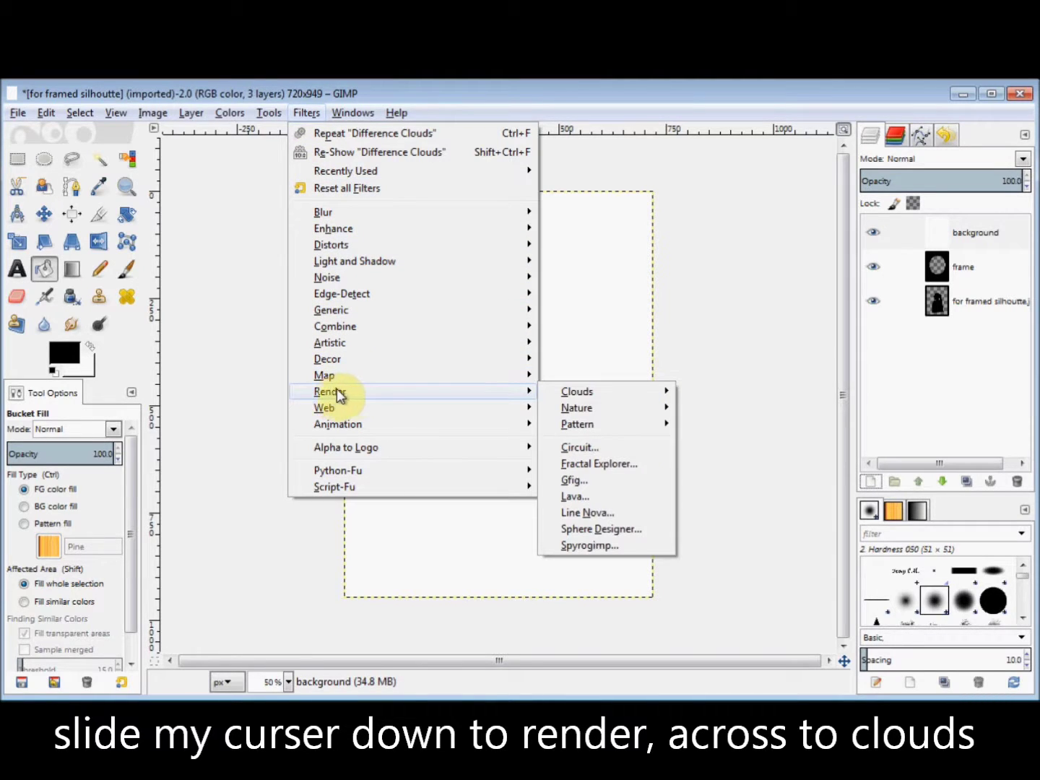
mouse_move(571, 399)
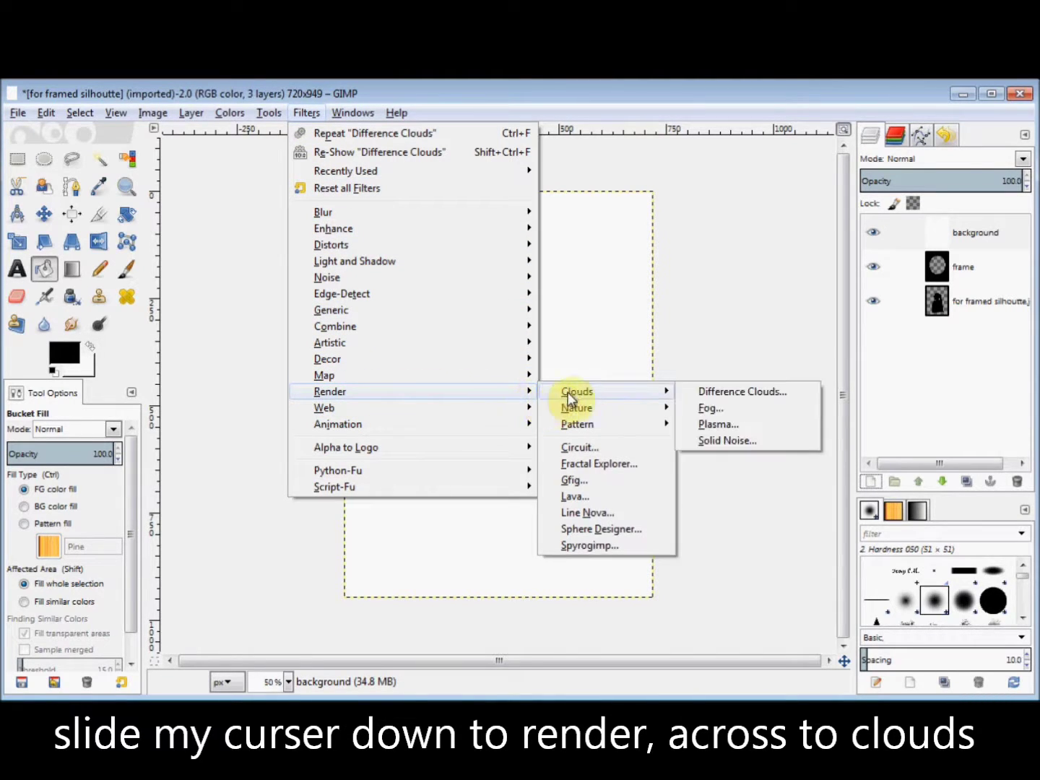
click(705, 393)
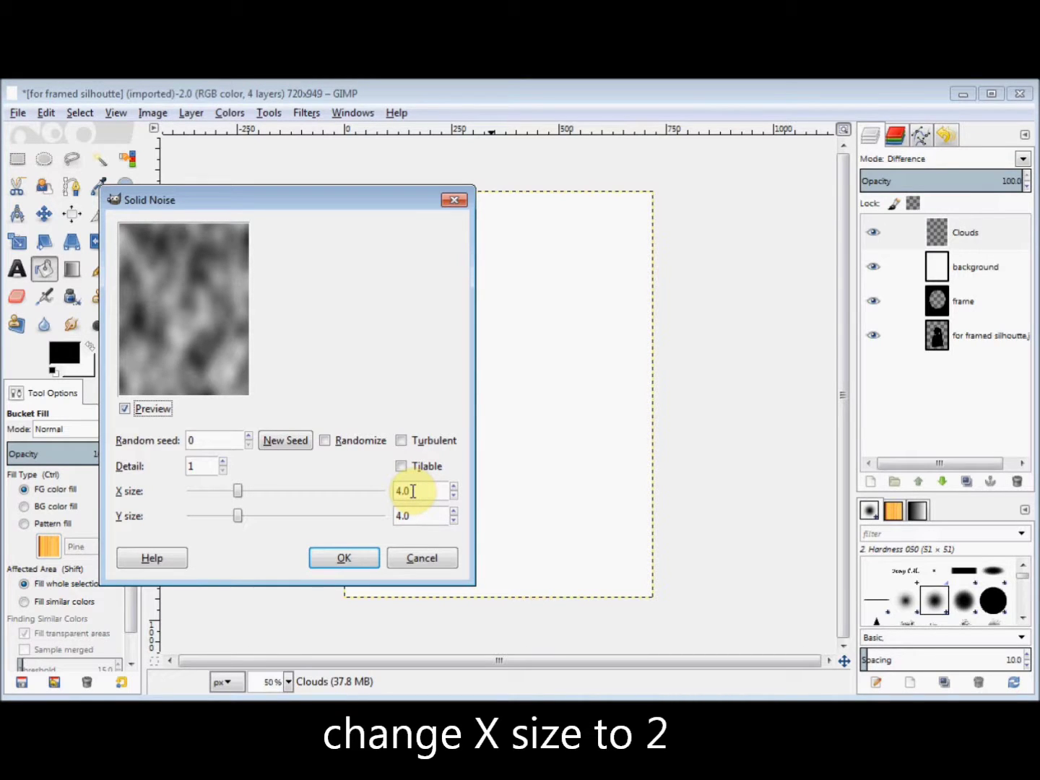
drag(411, 491, 399, 491)
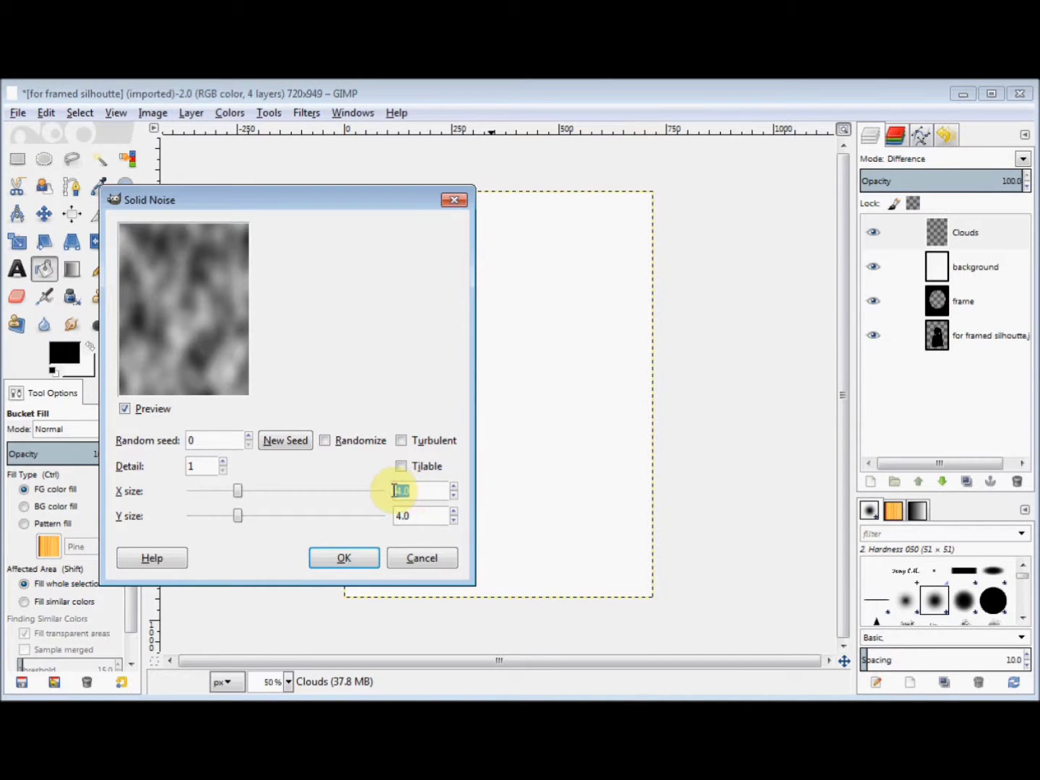
text(2)
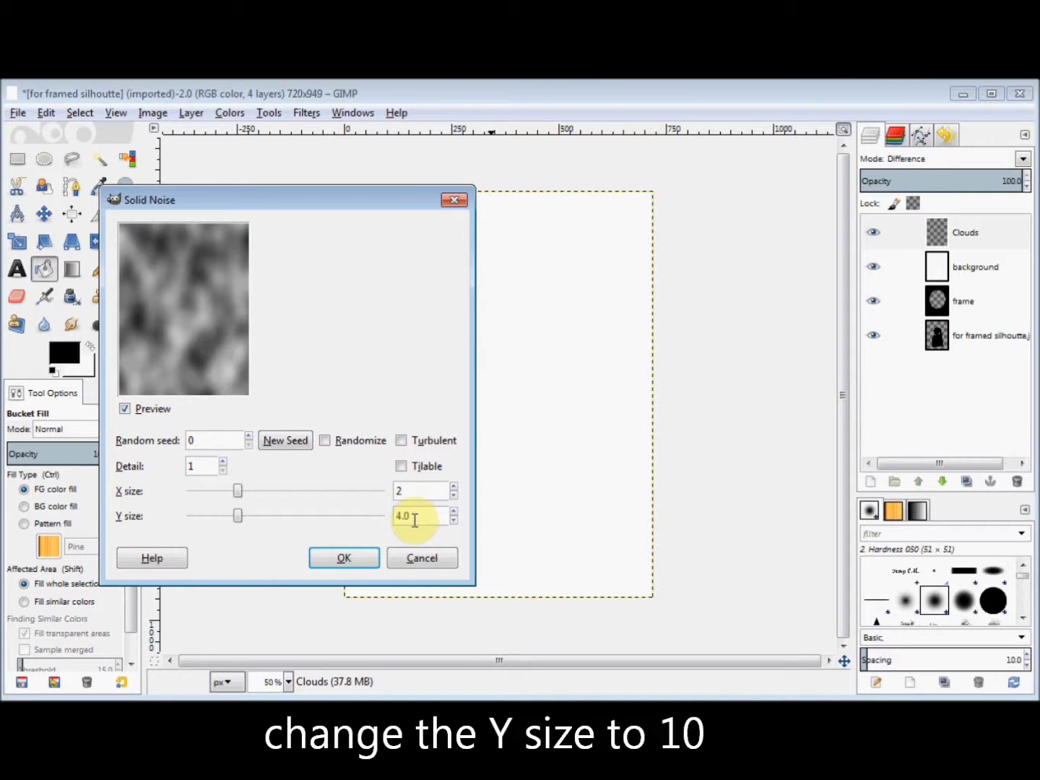
drag(413, 518, 379, 514)
text(1)
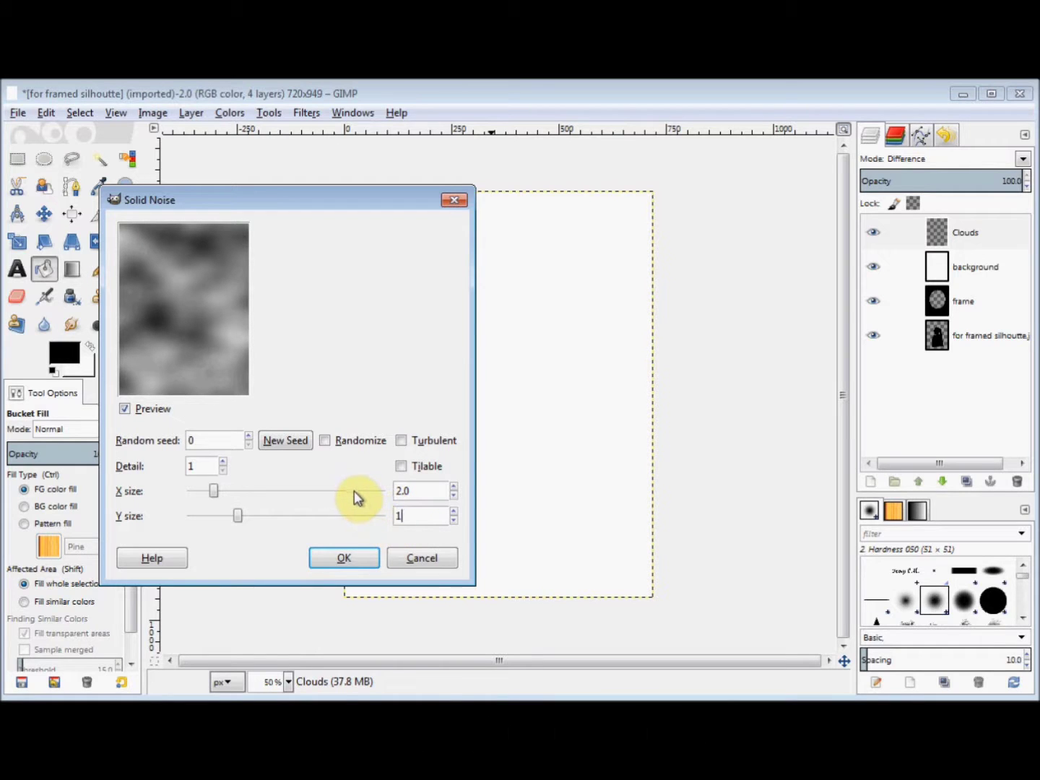
text(0)
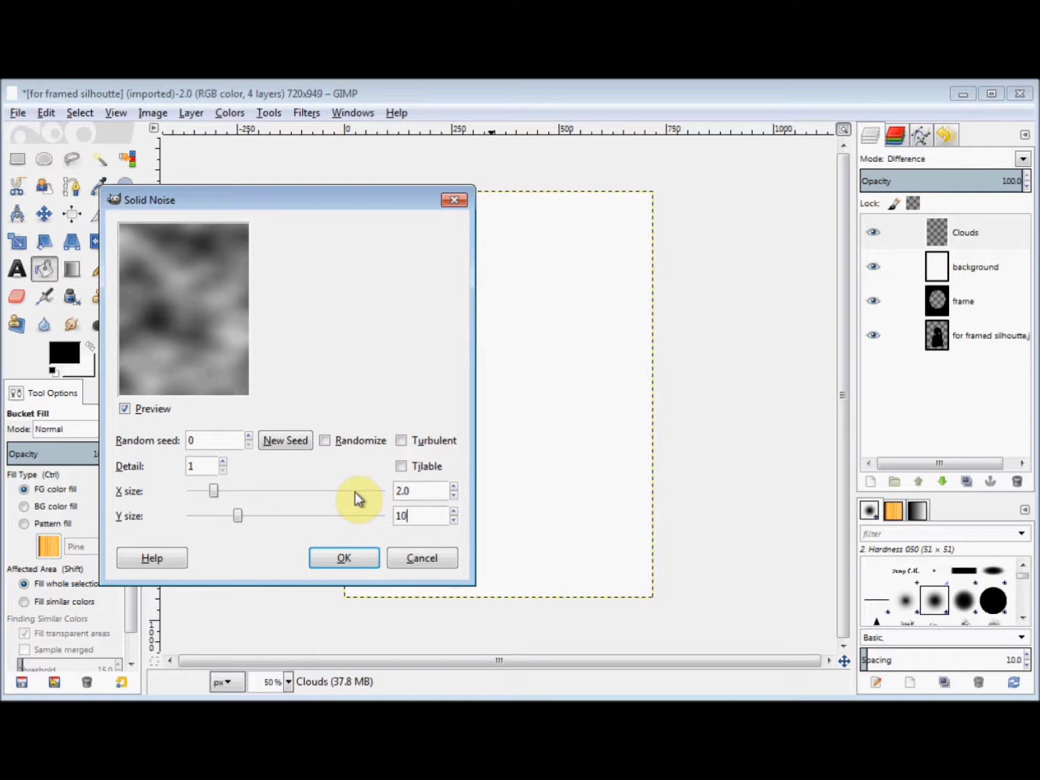
click(364, 562)
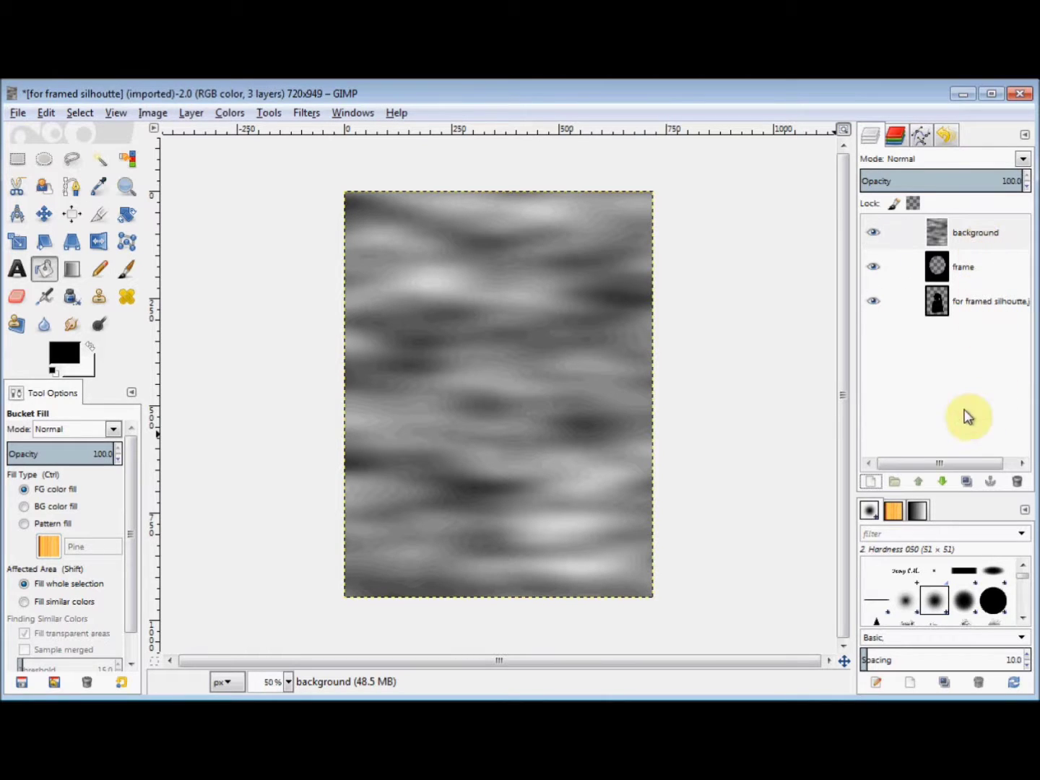
click(941, 483)
click(941, 482)
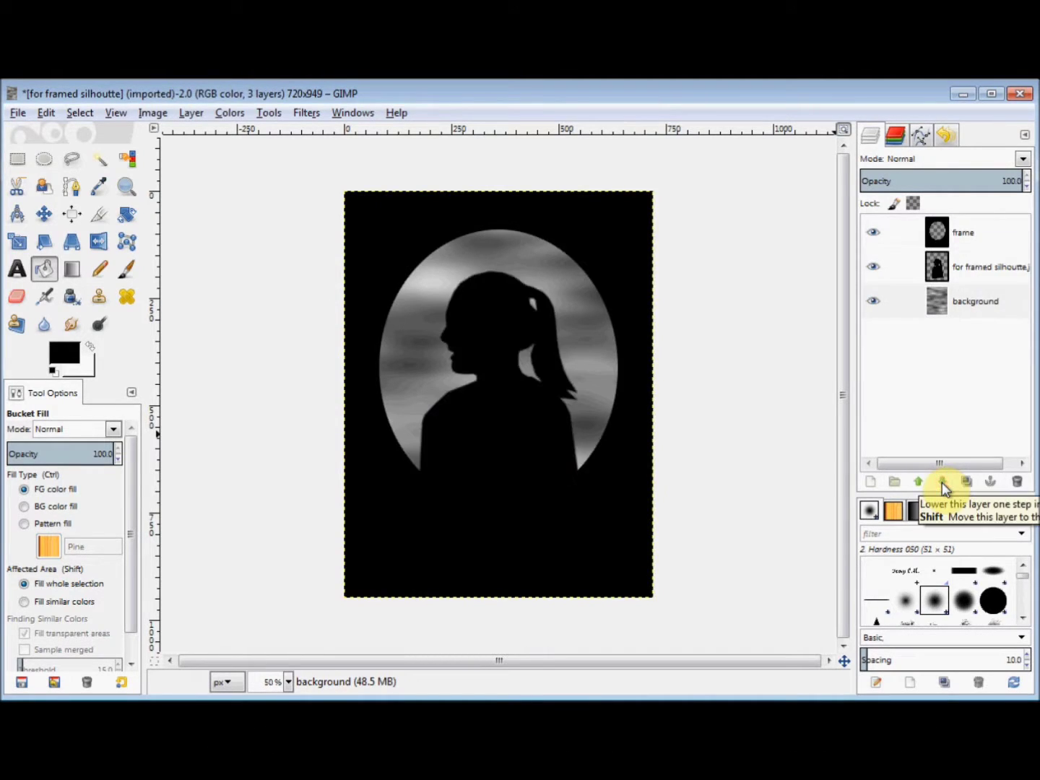